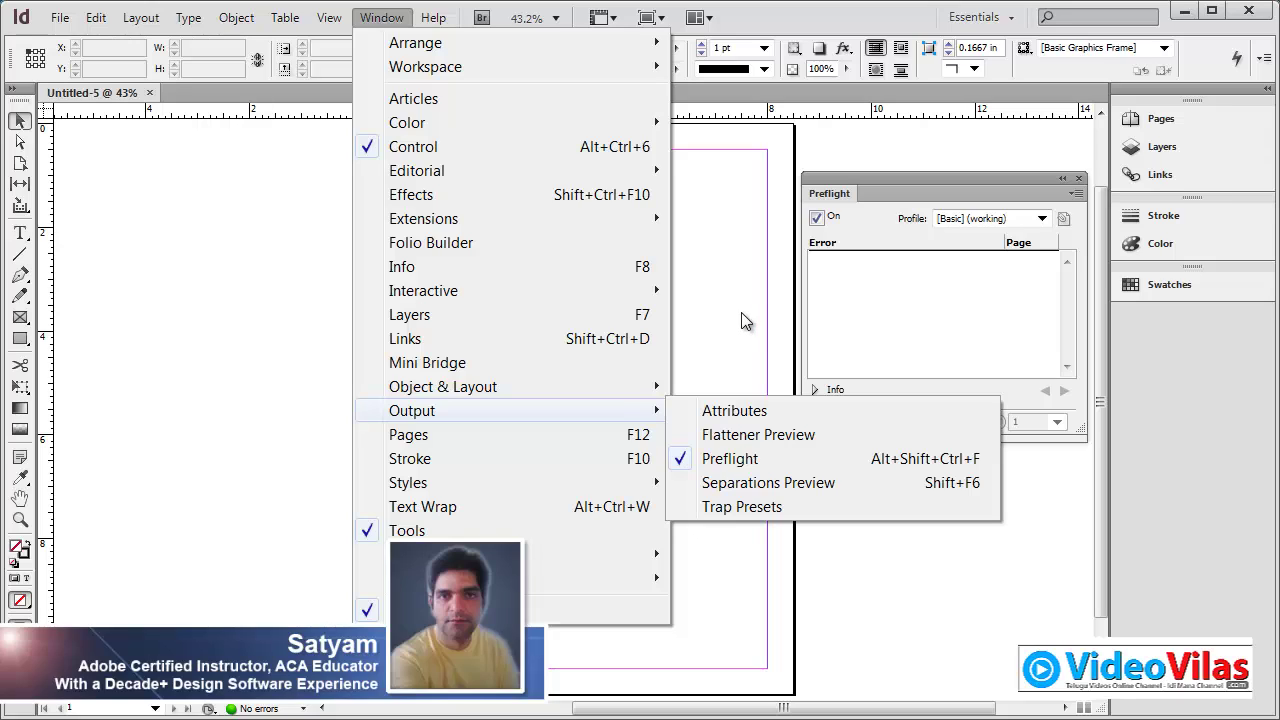
- Place the rose photo DSC_0254 on the page with its upper-left corner at about X 1.25 in, Y 2.4 in
click(669, 358)
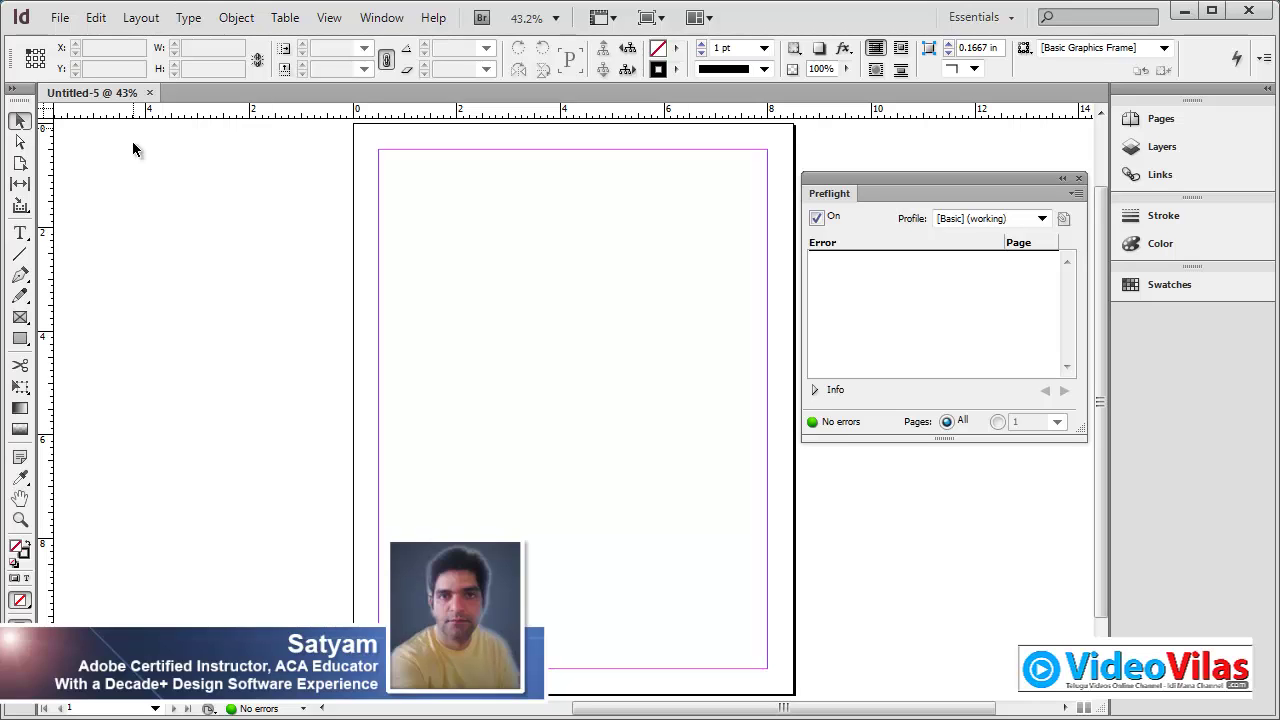
click(62, 20)
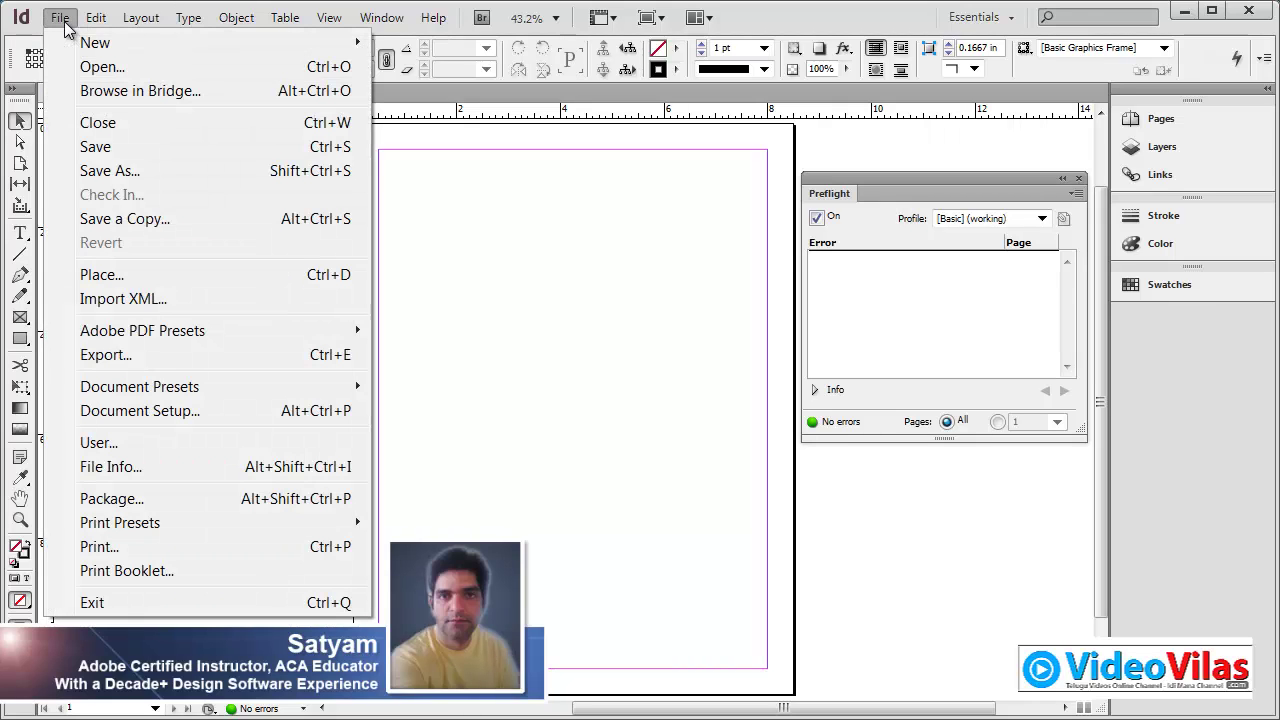
click(105, 278)
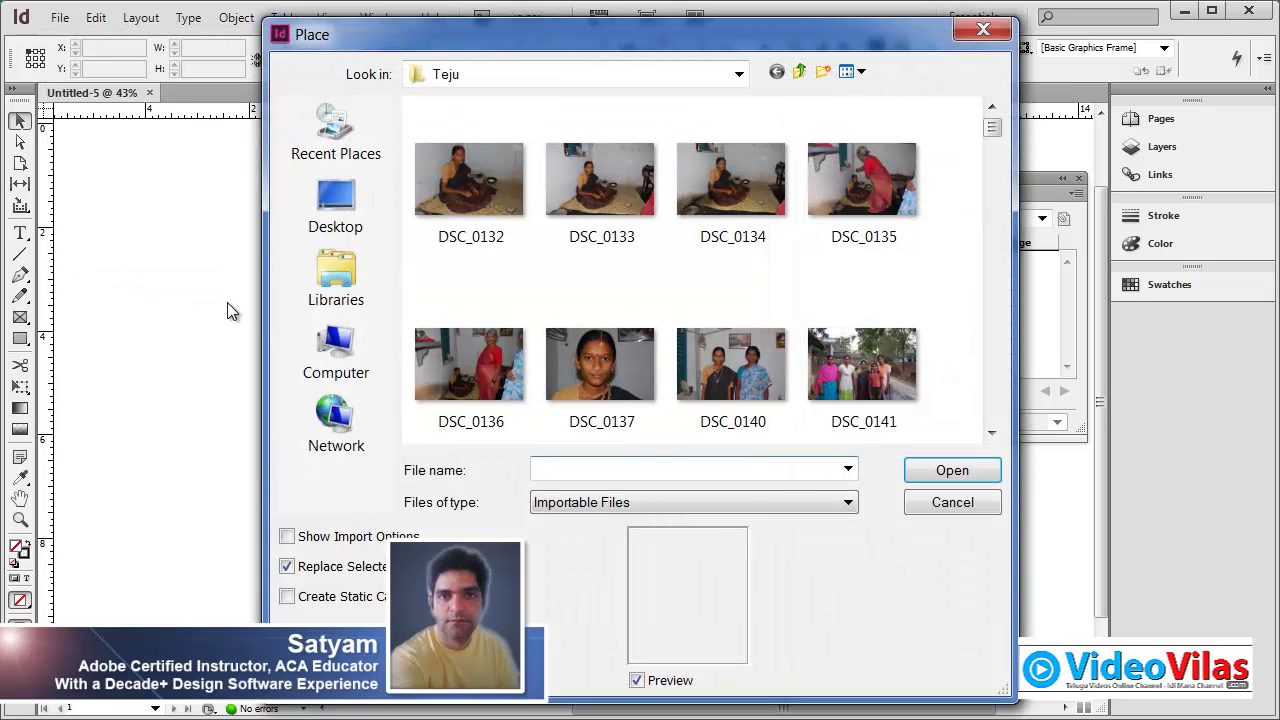
drag(997, 132, 993, 425)
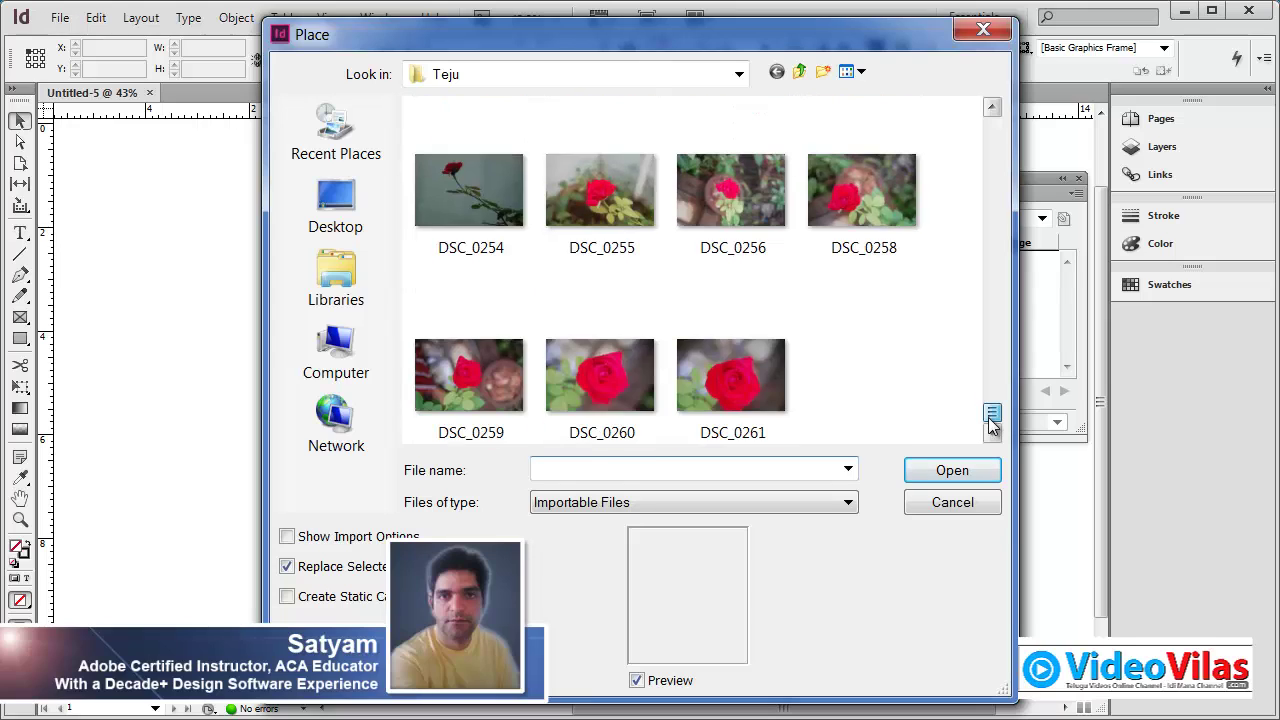
click(730, 369)
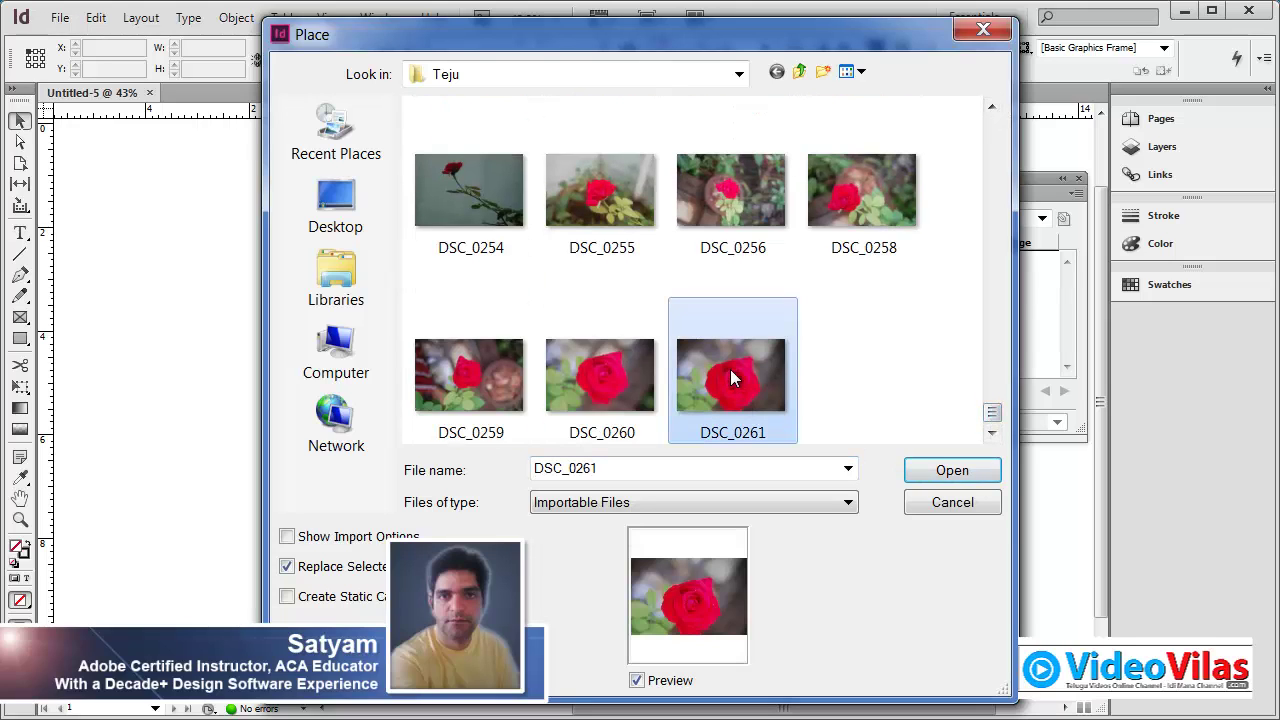
click(739, 75)
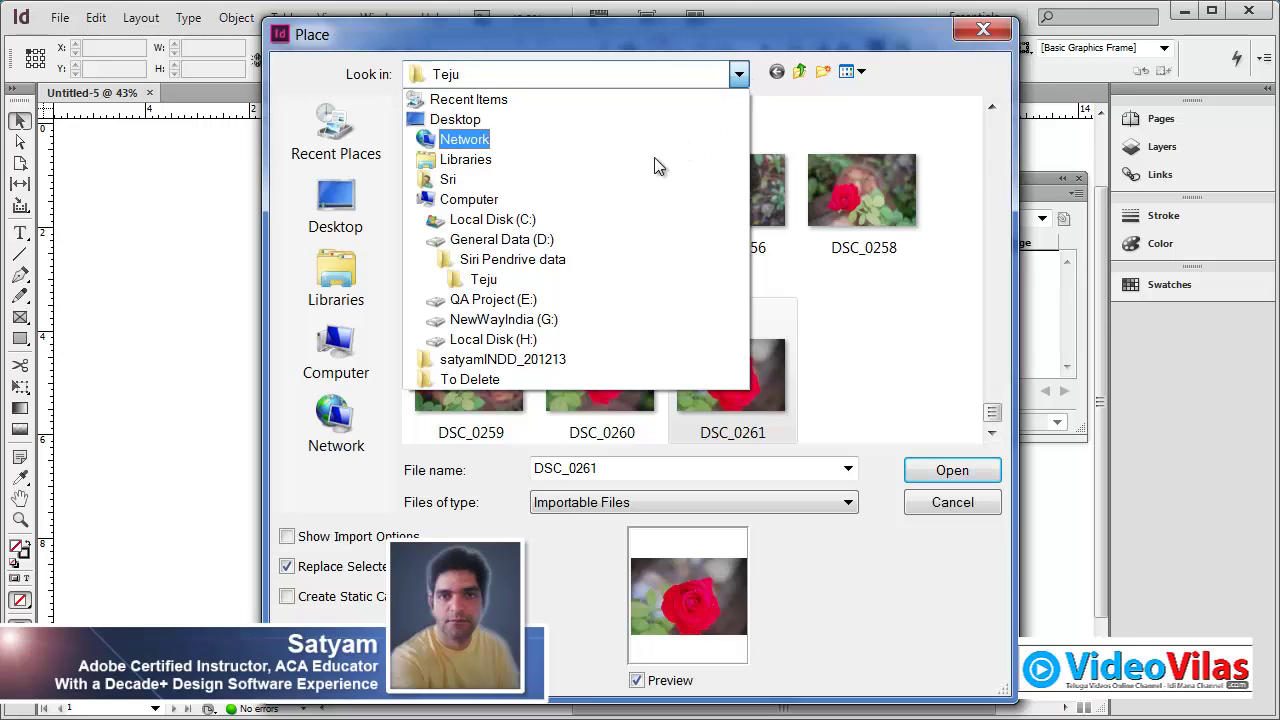
click(580, 239)
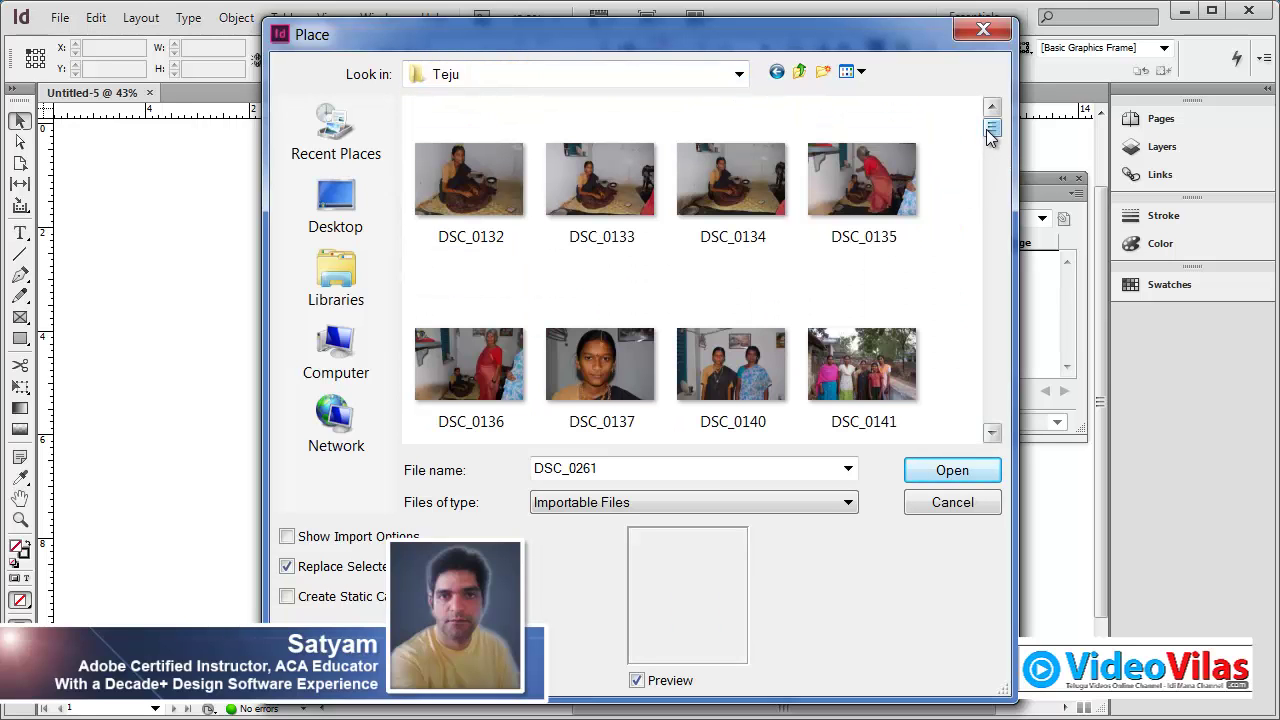
drag(988, 135, 991, 409)
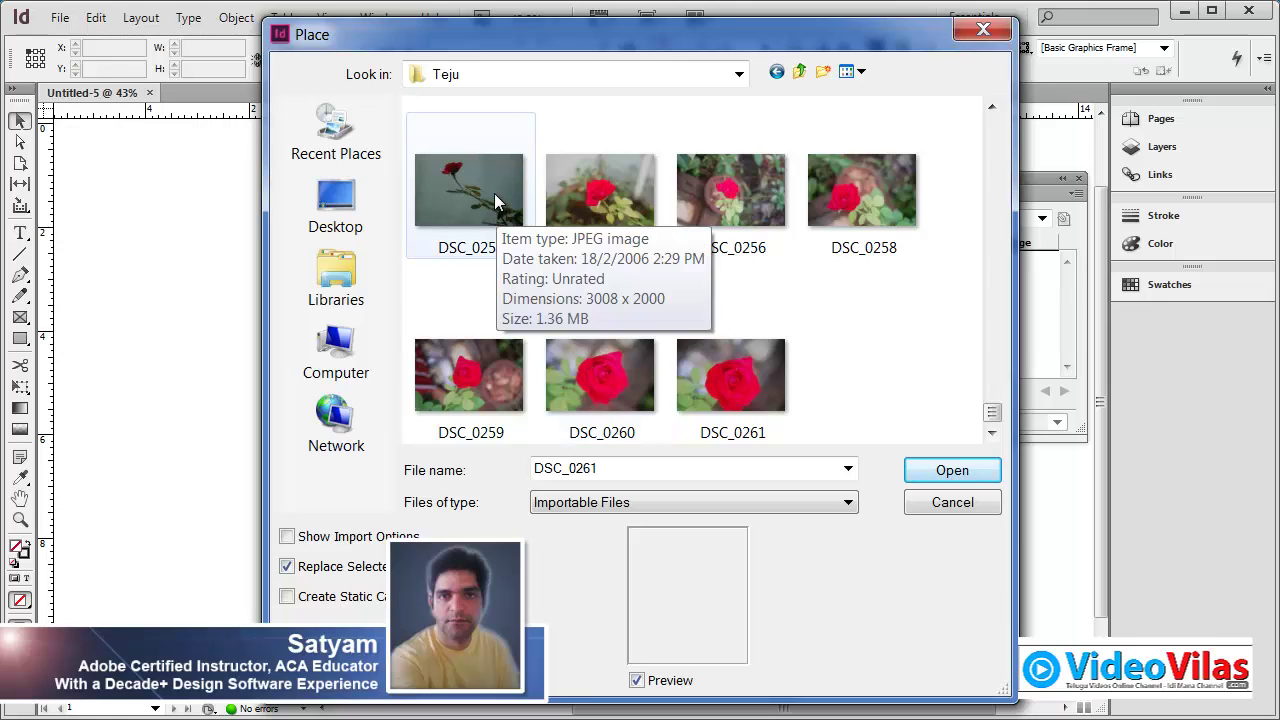
click(497, 203)
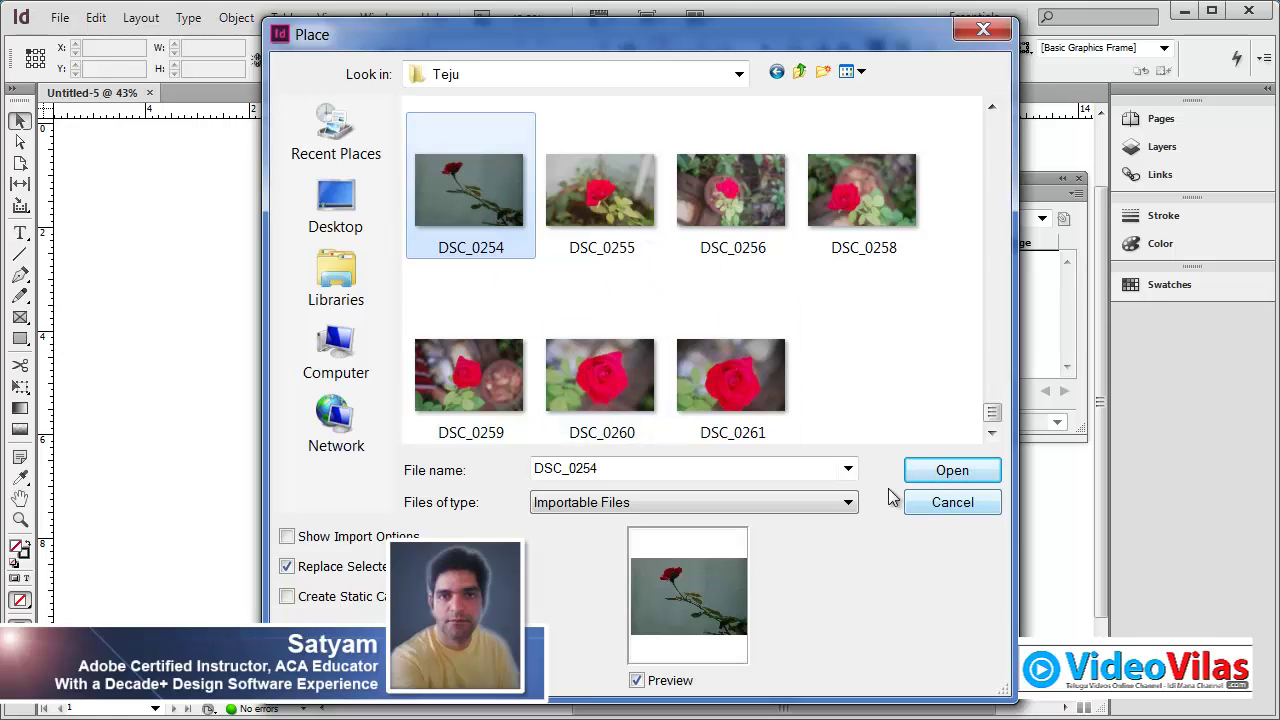
click(934, 474)
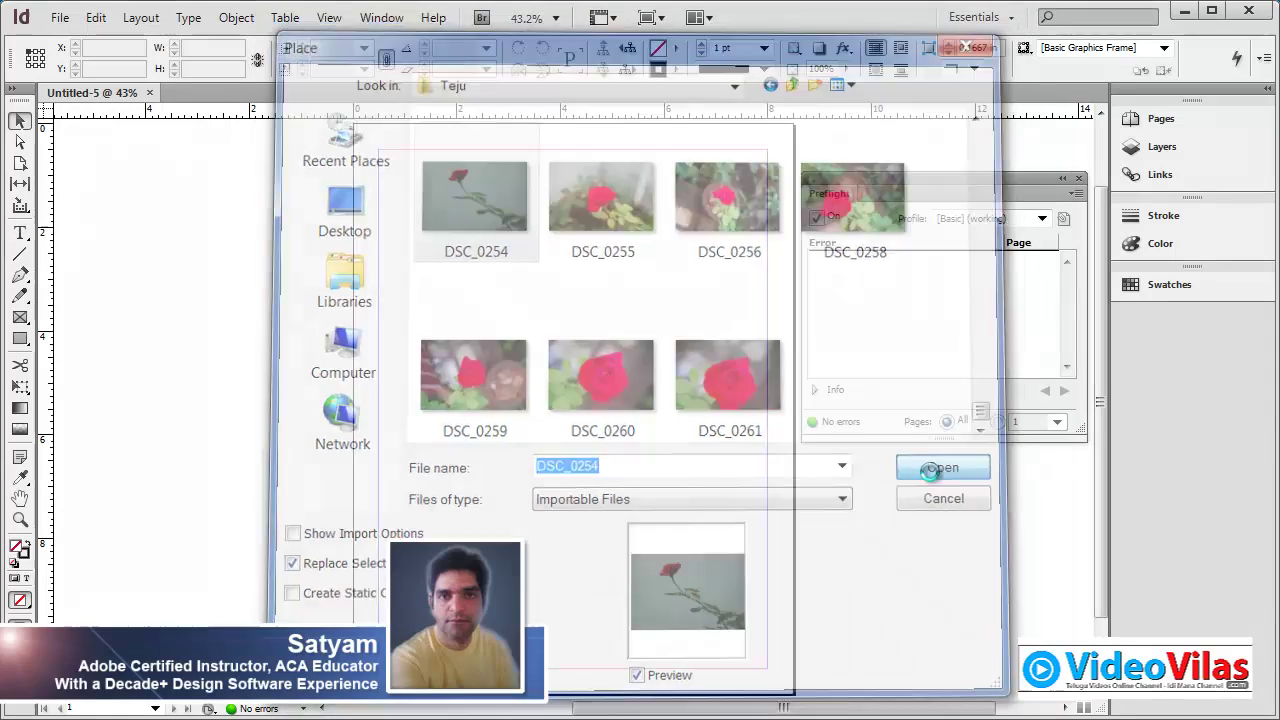
click(418, 248)
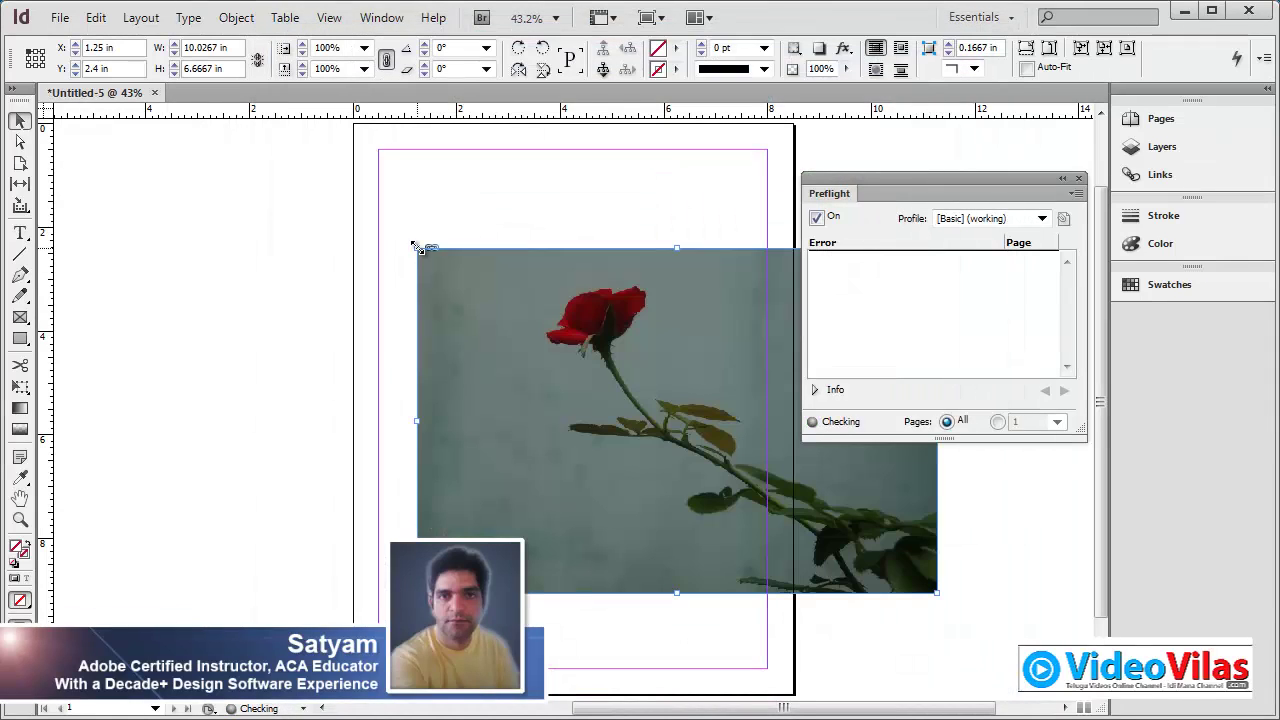
- Scale the photo proportionally to about 5.72 × 3.8 in and position it inside the margins at about X 1.39 in, Y 1.7 in
drag(698, 303, 600, 286)
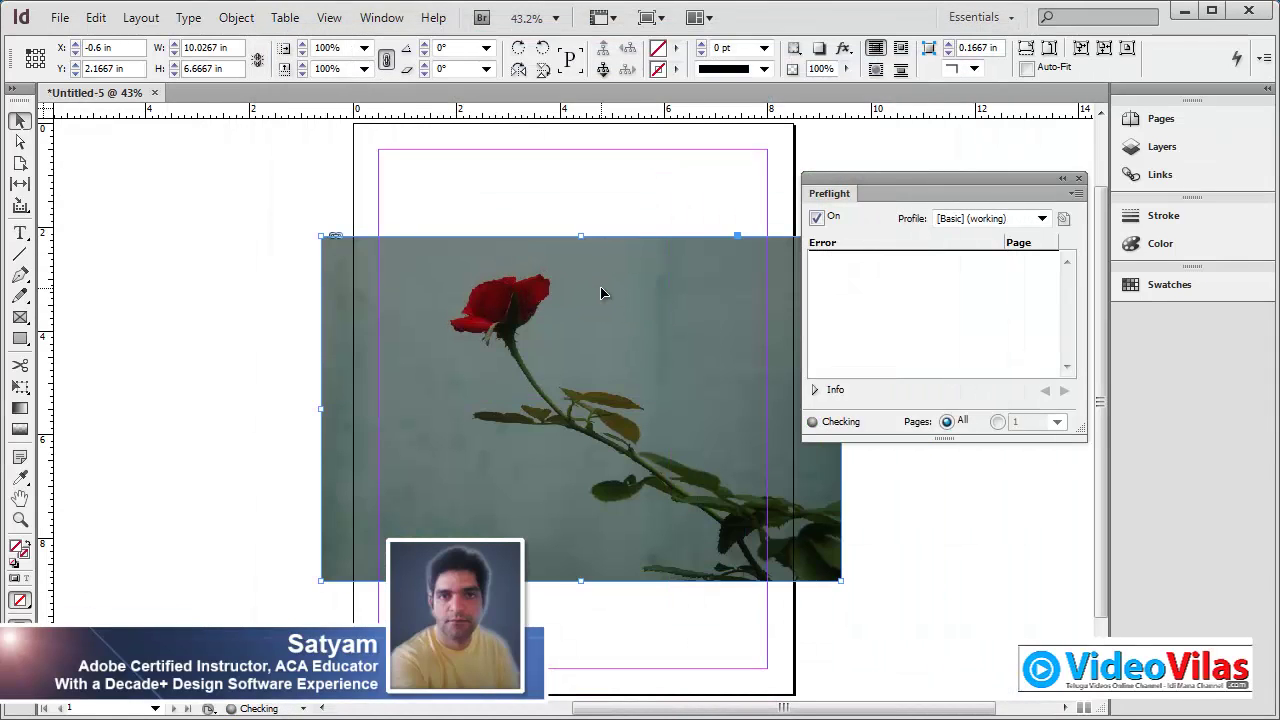
click(554, 188)
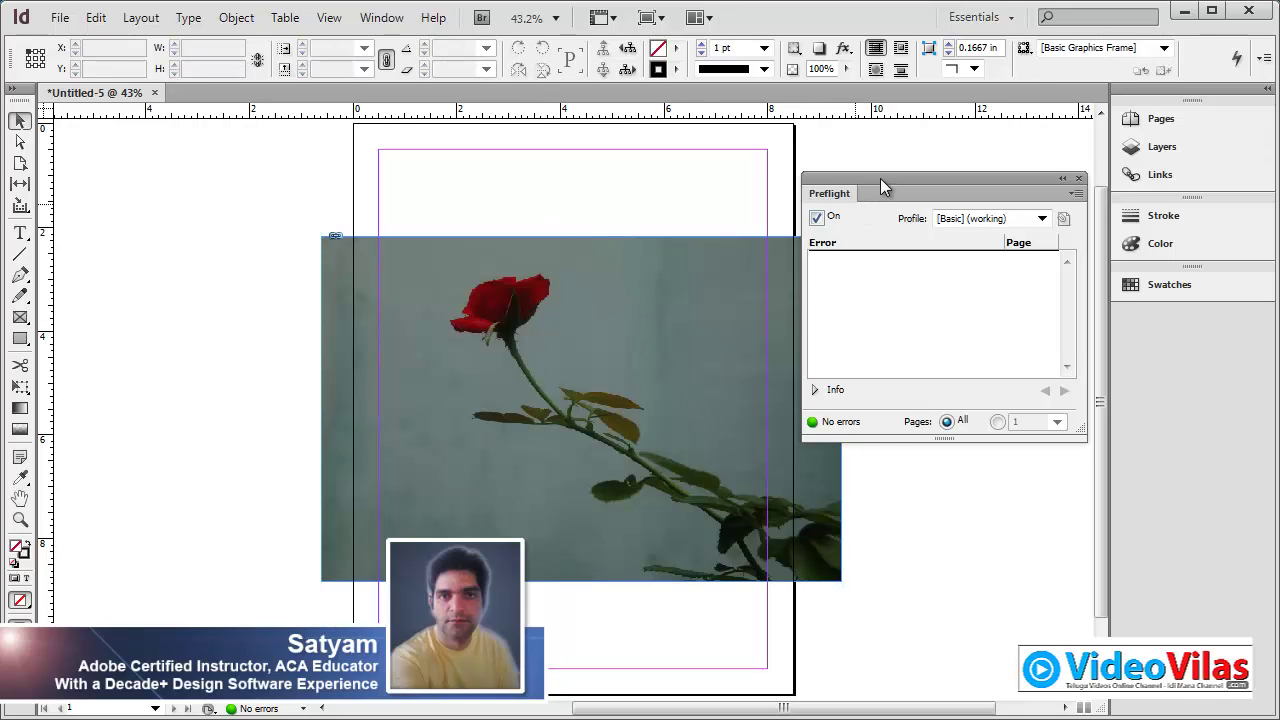
drag(883, 186, 893, 173)
drag(656, 338, 615, 320)
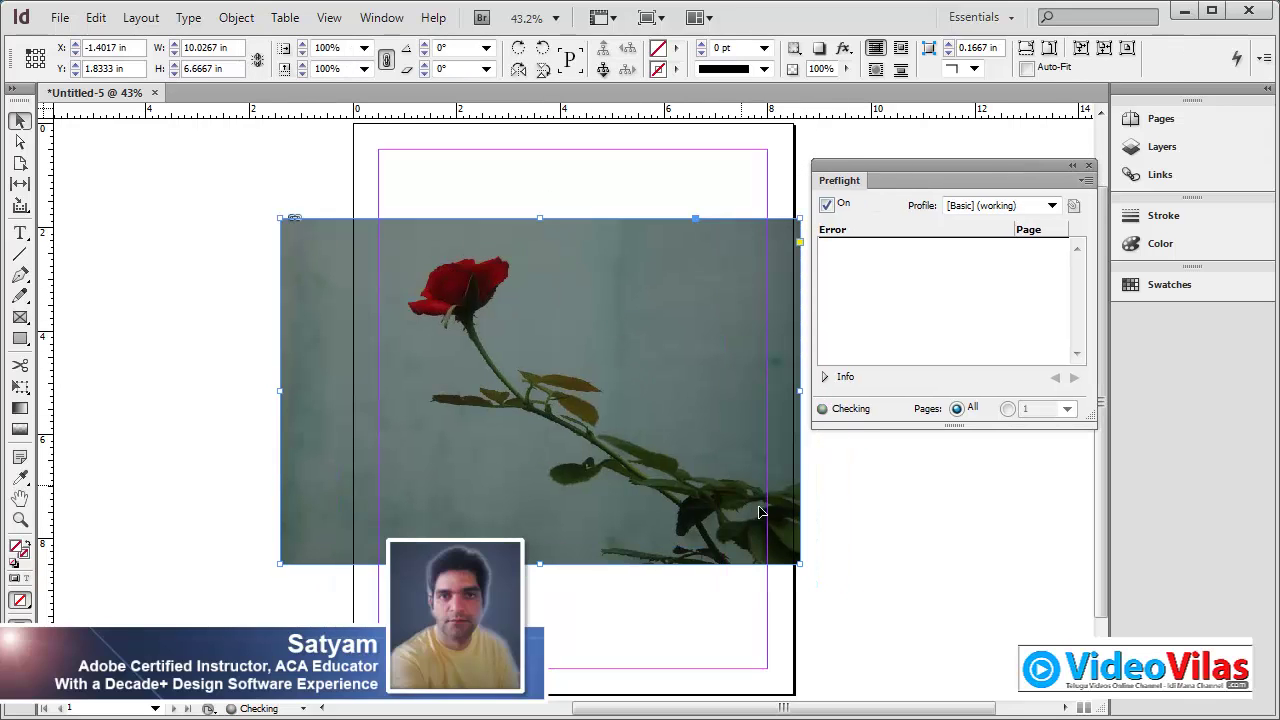
drag(806, 565, 688, 490)
drag(628, 362, 663, 281)
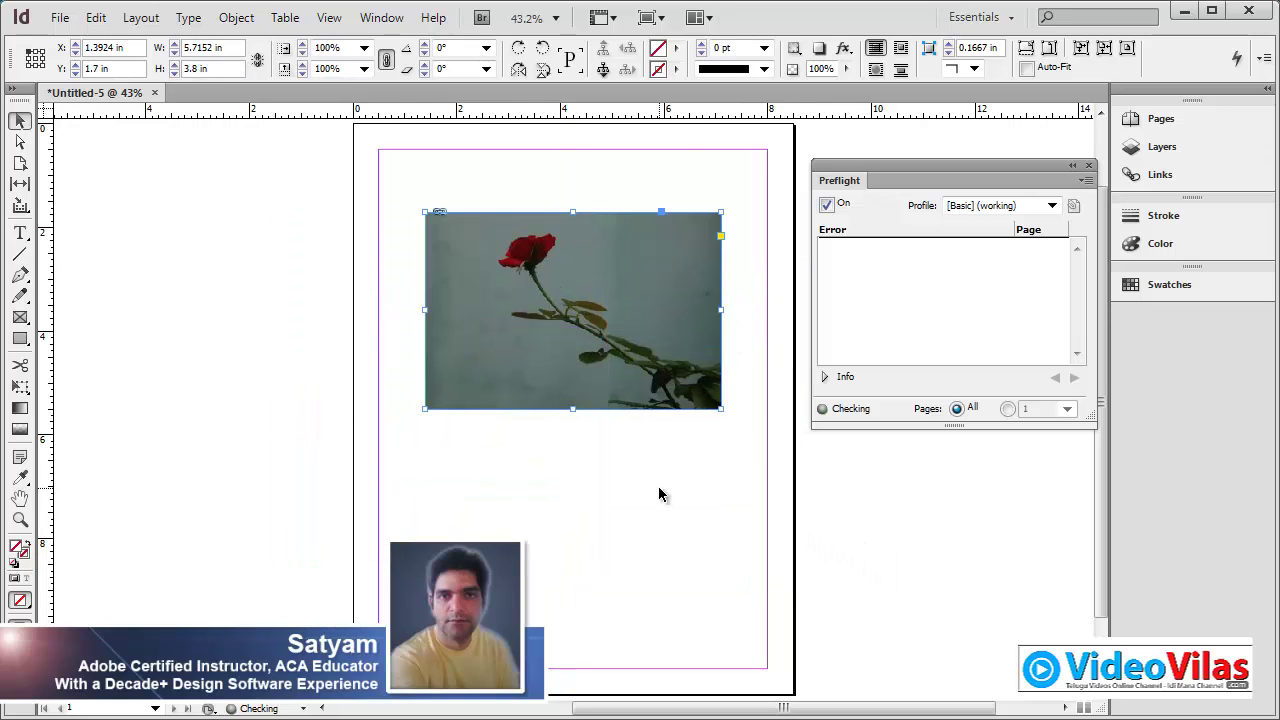
click(660, 492)
- Draw a text frame about 6.04 × 4.32 in below the photo and fill it with placeholder text
click(19, 232)
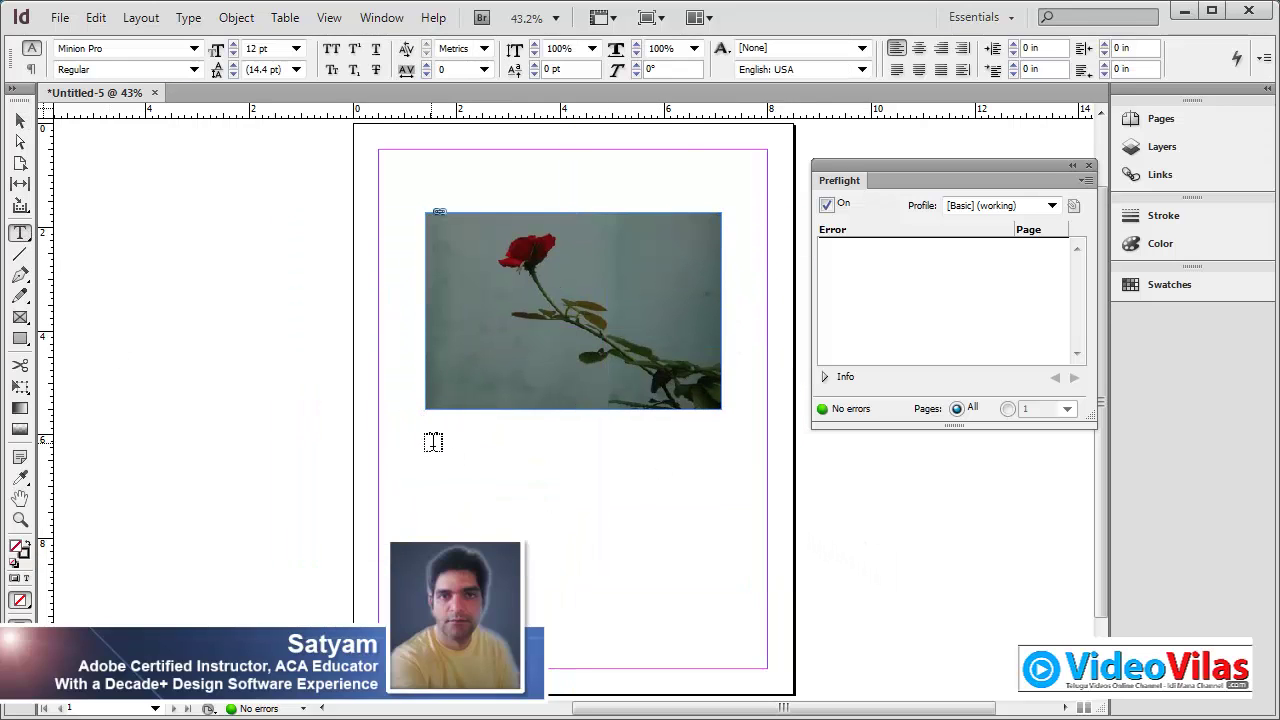
drag(418, 438, 731, 661)
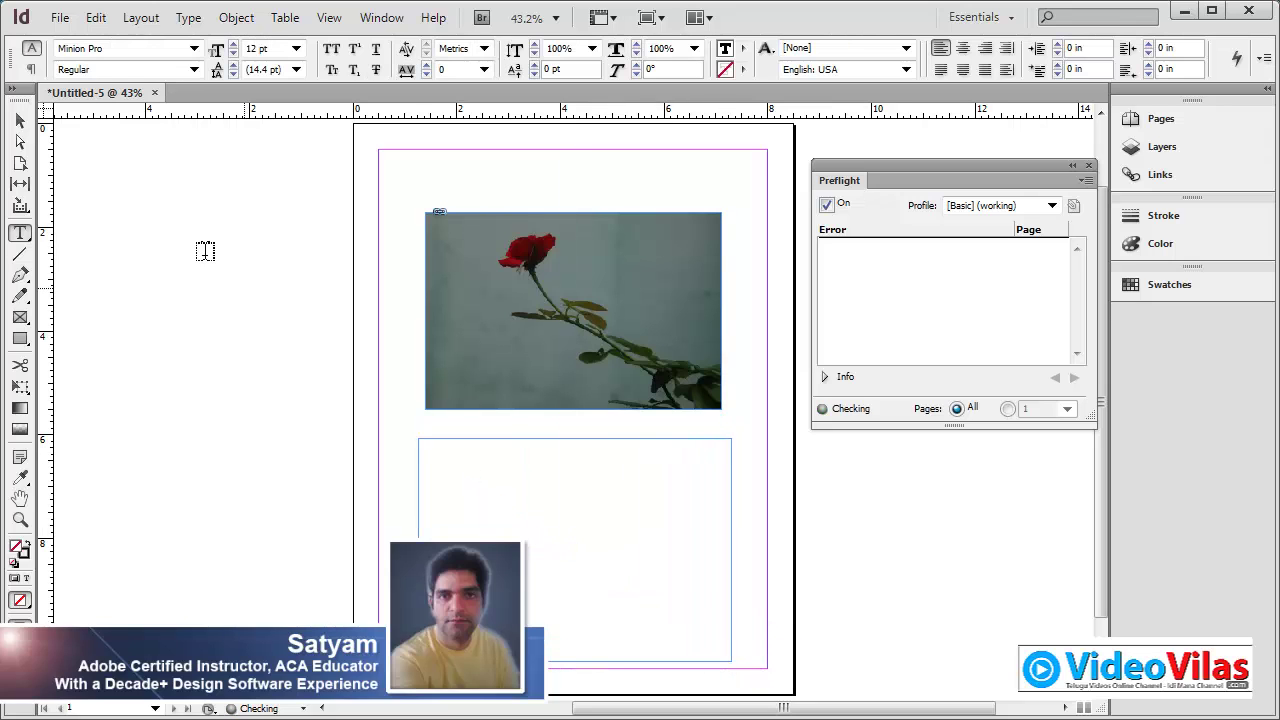
click(186, 18)
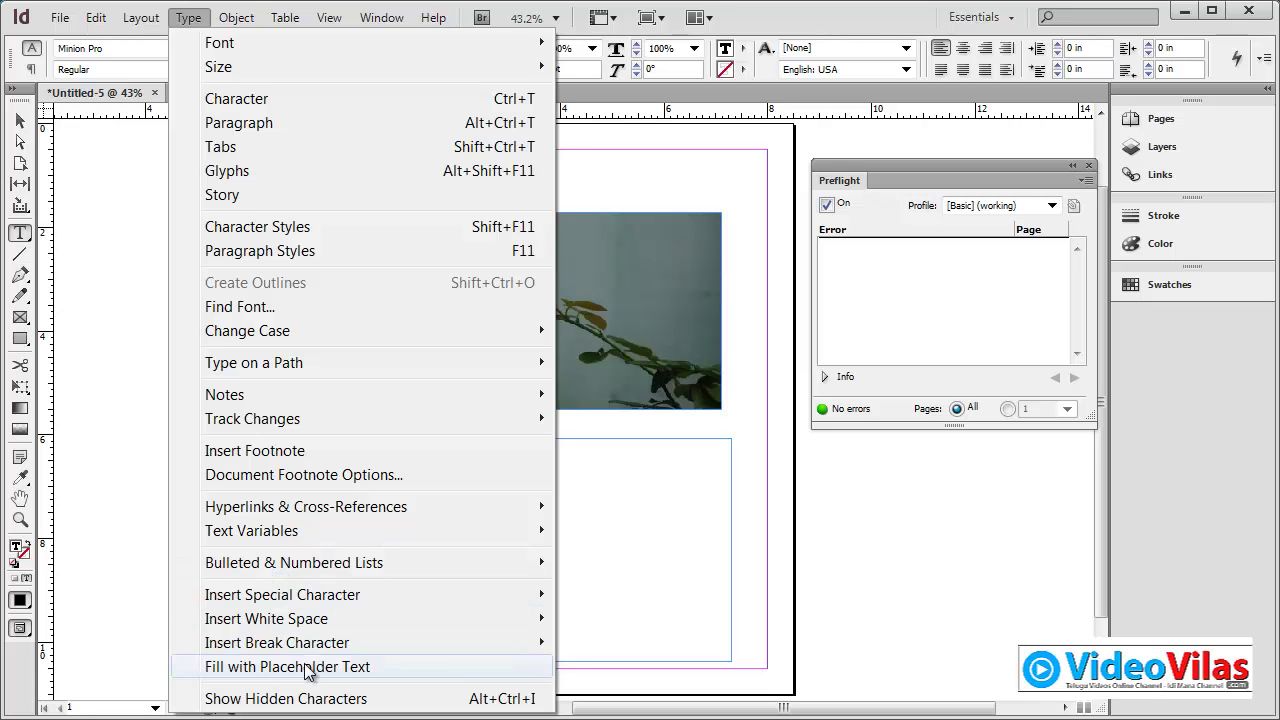
click(349, 672)
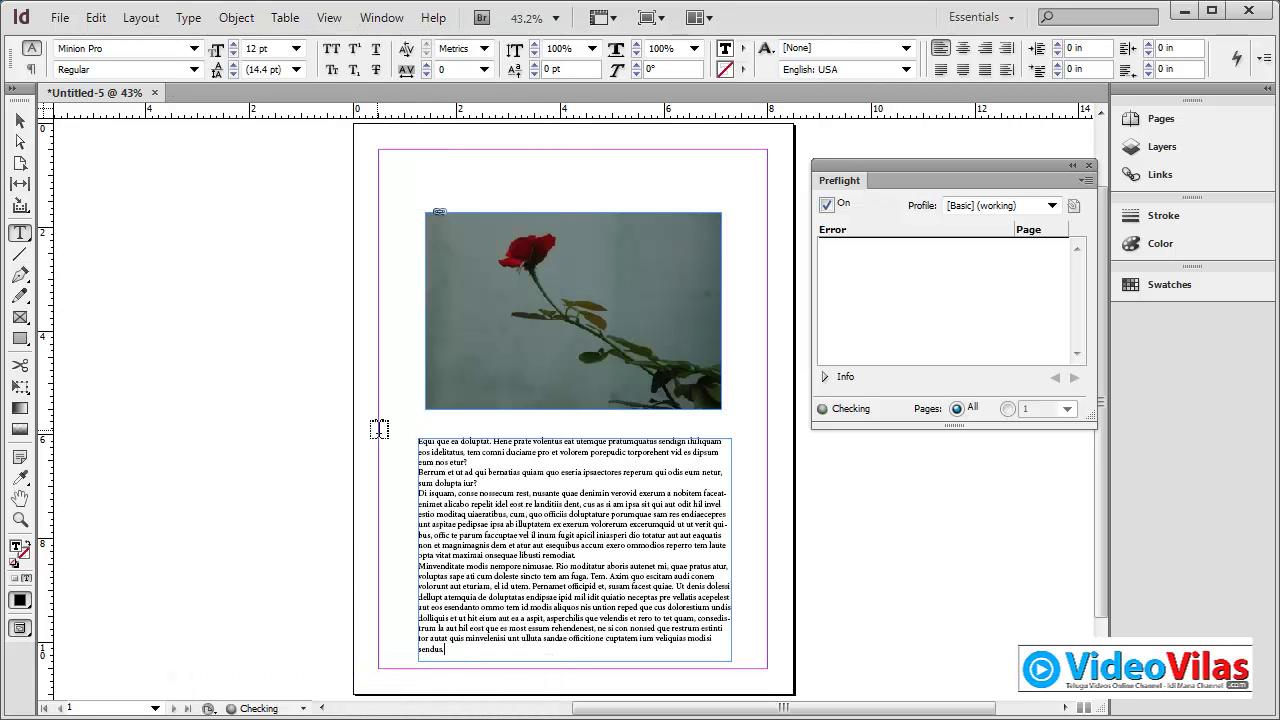
- Move the text frame up to about Y 5.8 in and align both its sides with the photo, about 5.72 in wide
click(21, 122)
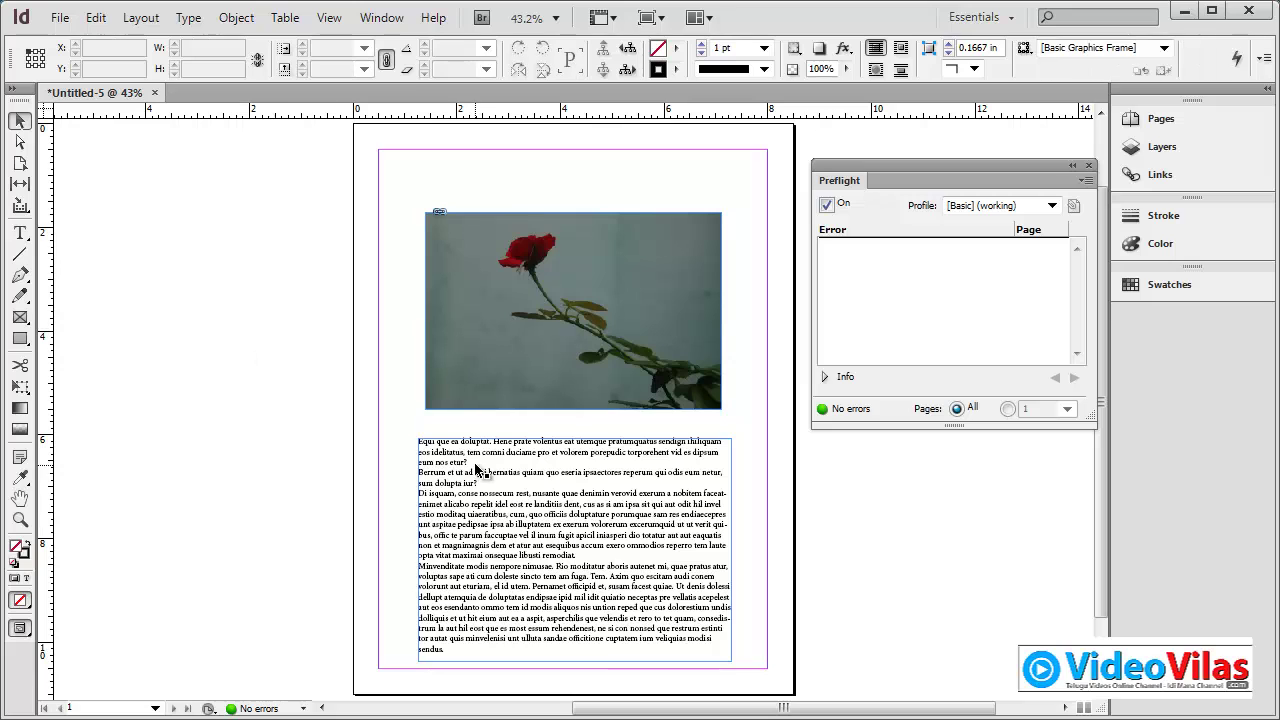
drag(470, 447, 470, 444)
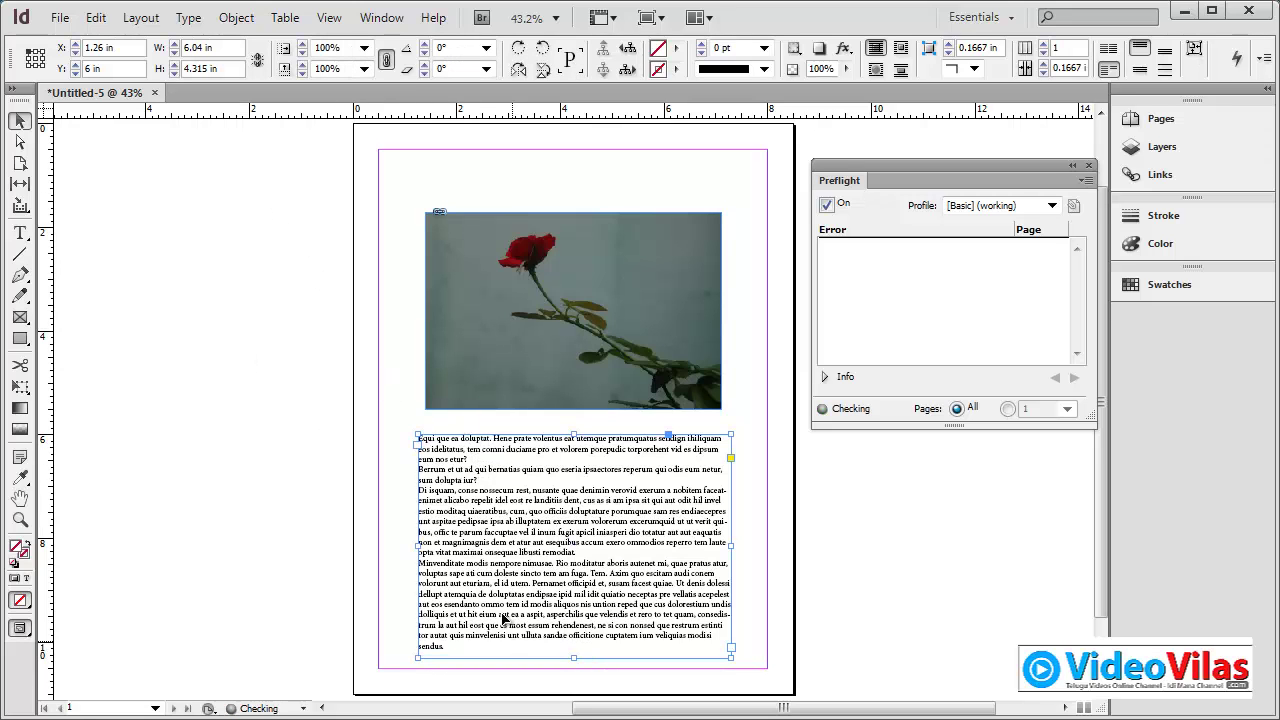
click(189, 18)
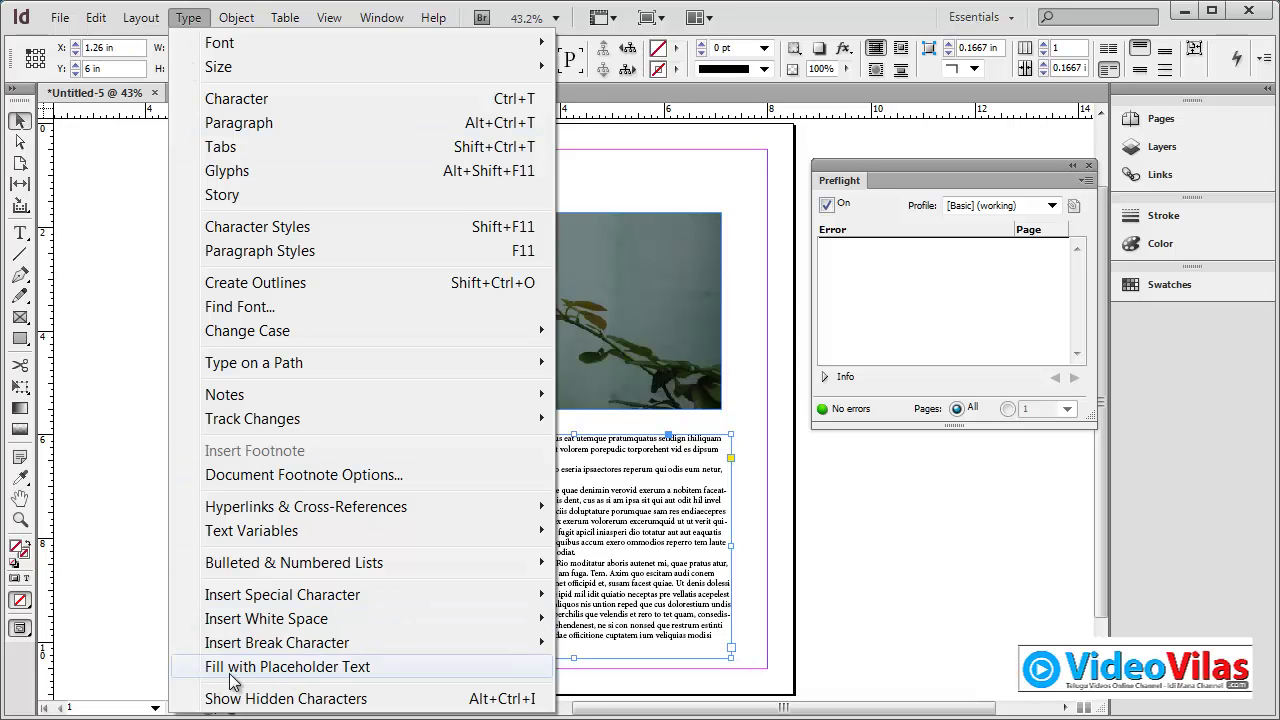
click(641, 351)
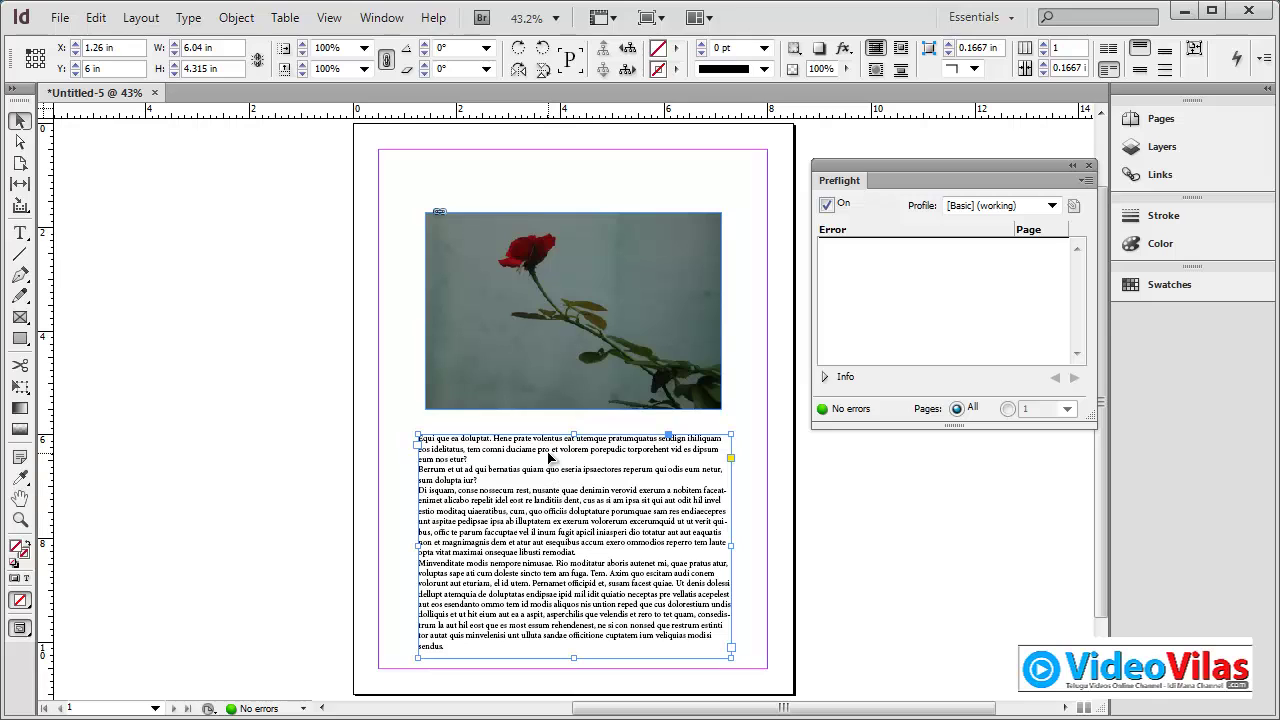
drag(549, 455, 549, 444)
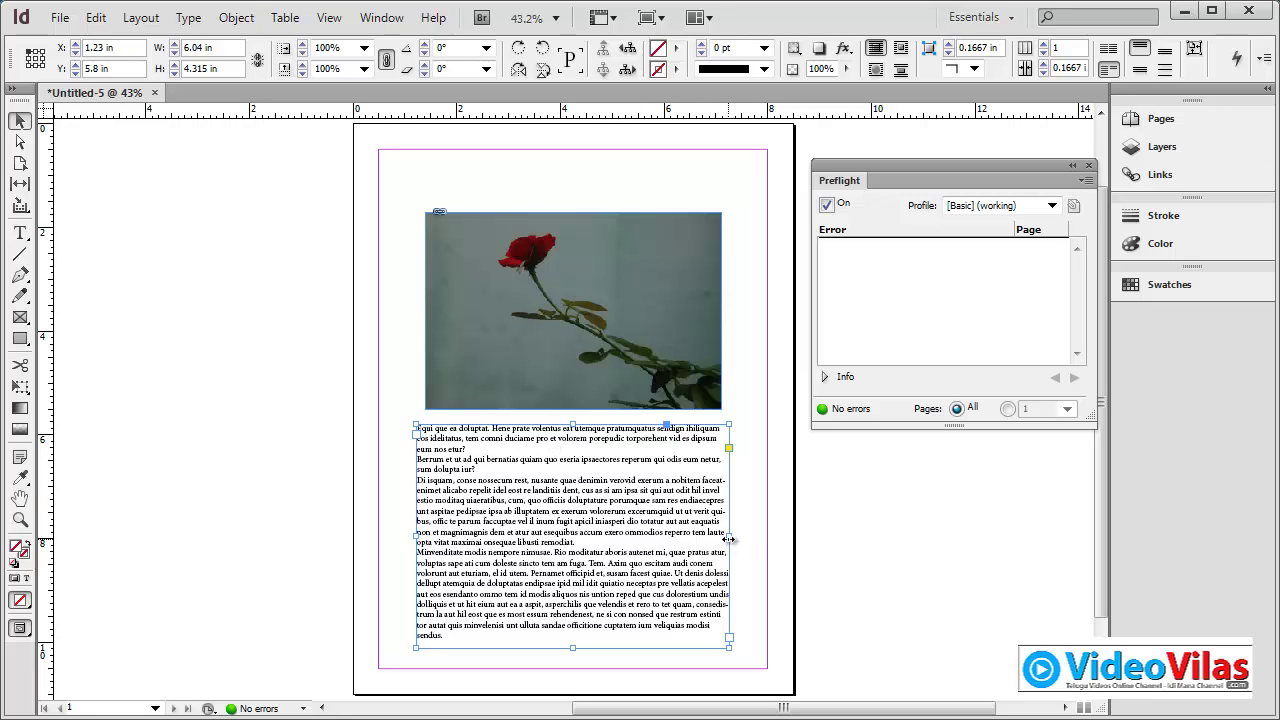
mouse_move(729, 539)
mouse_down()
mouse_move(800, 540)
mouse_move(721, 540)
mouse_up()
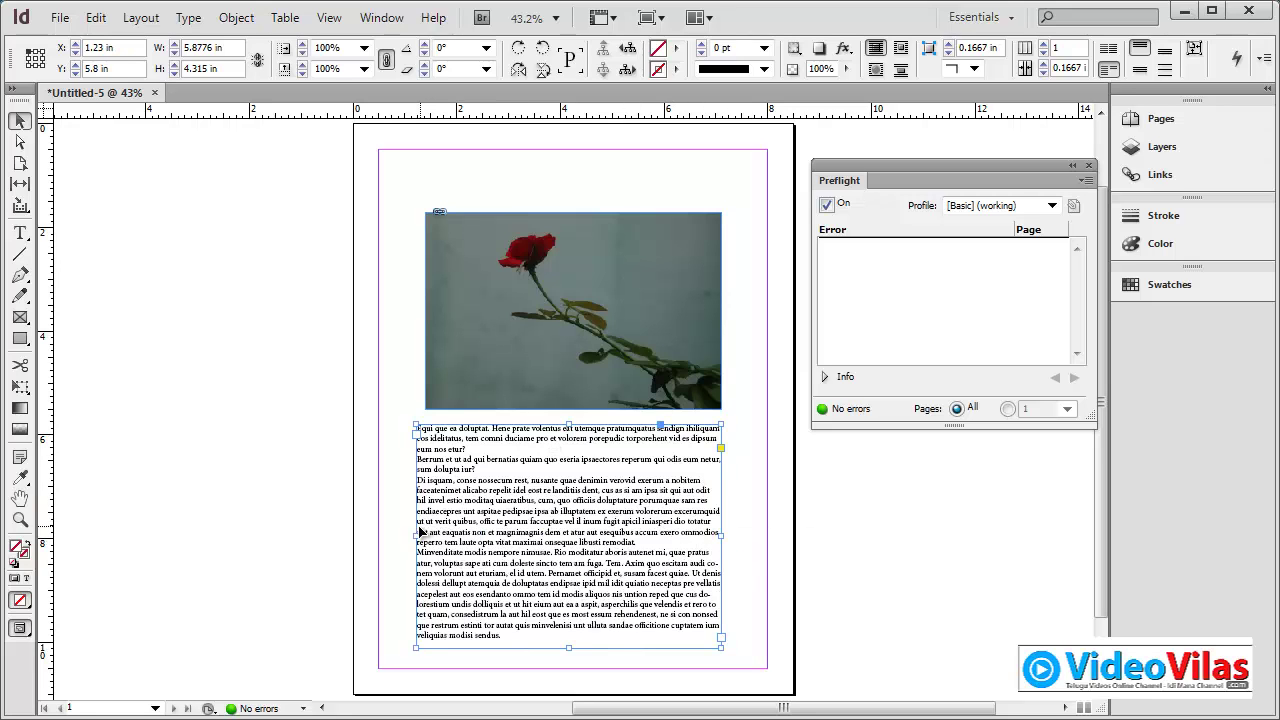
drag(413, 536, 425, 536)
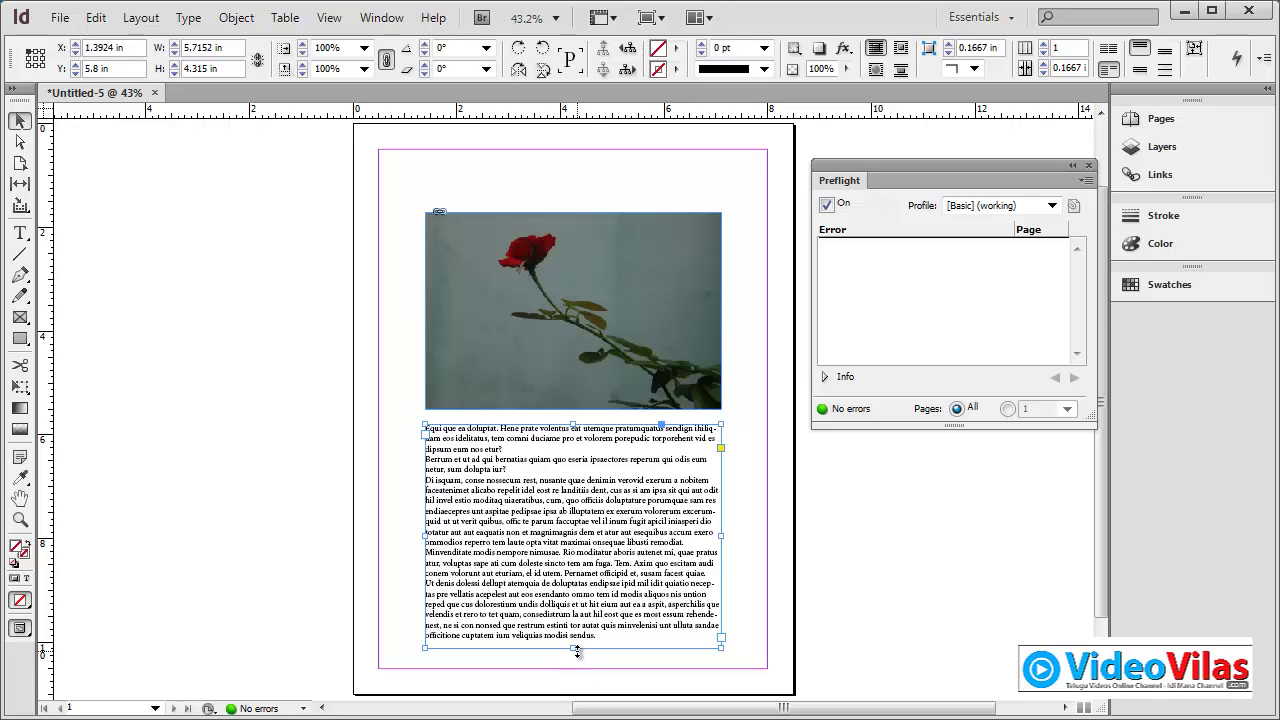
mouse_move(577, 650)
mouse_down()
mouse_move(578, 678)
mouse_move(577, 650)
mouse_up()
click(359, 185)
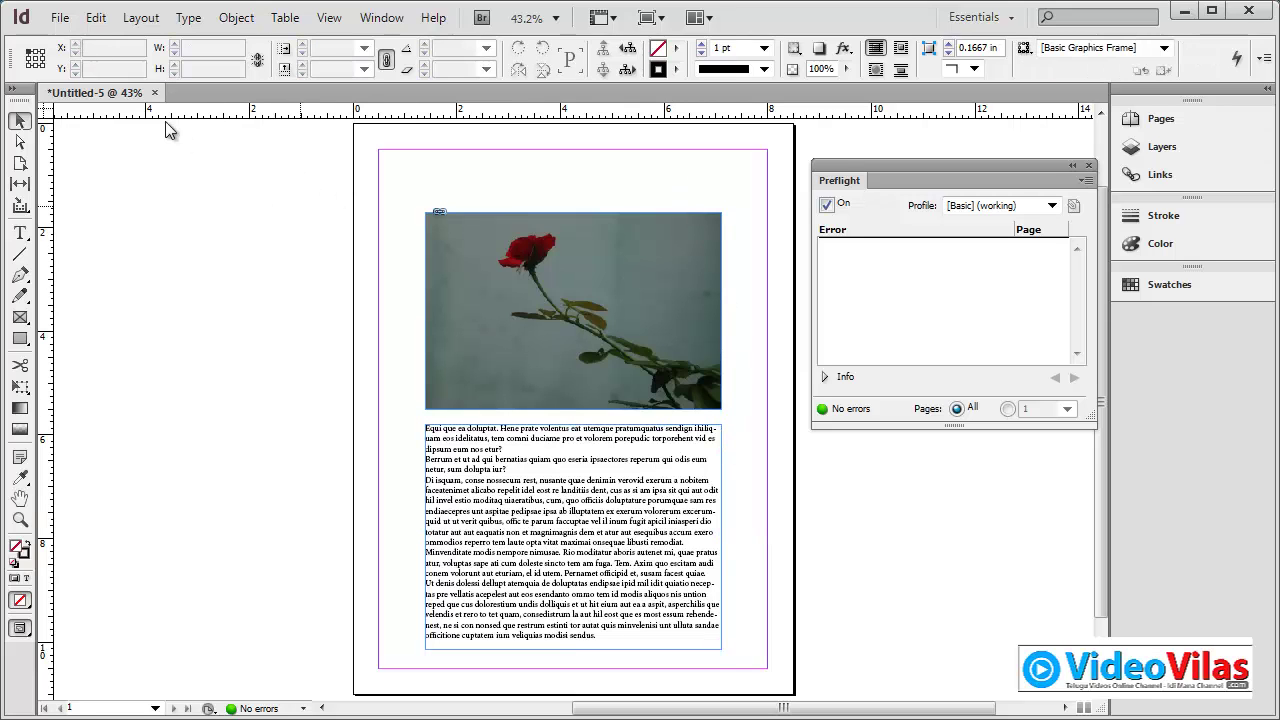
- Save the document to the Desktop as Untitled-5 in InDesign CS6 format
click(60, 17)
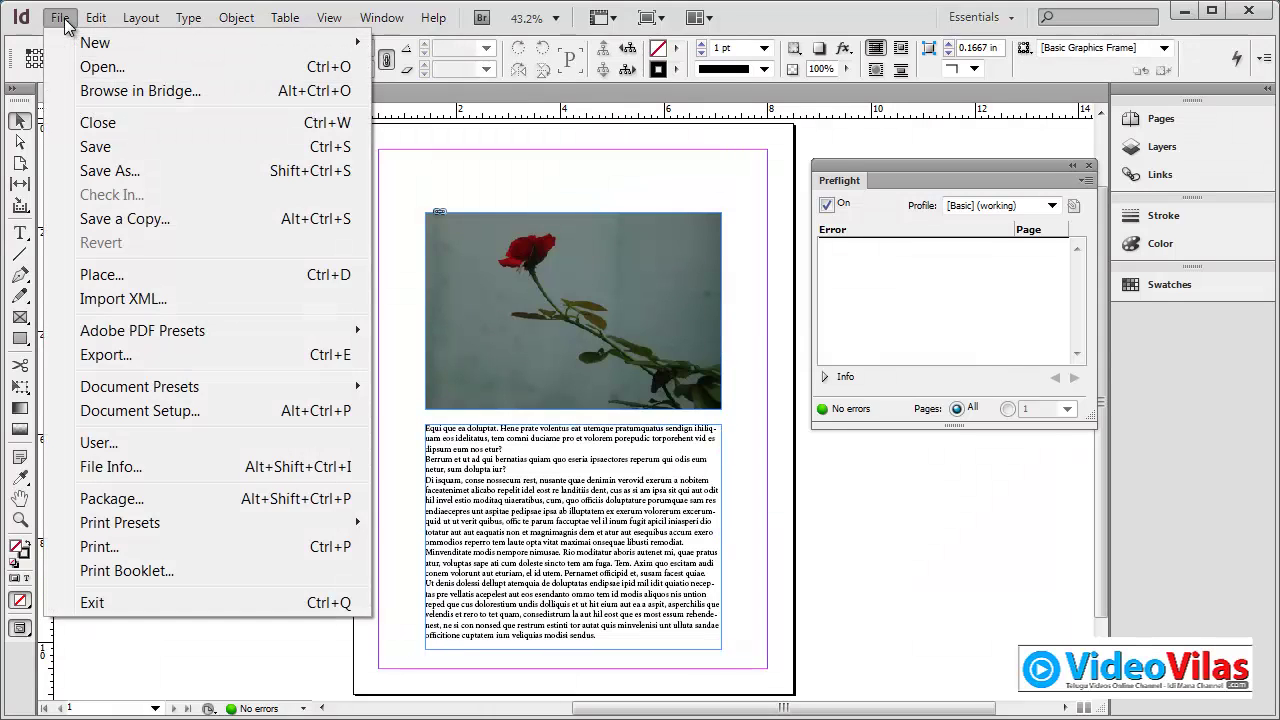
click(118, 170)
click(340, 210)
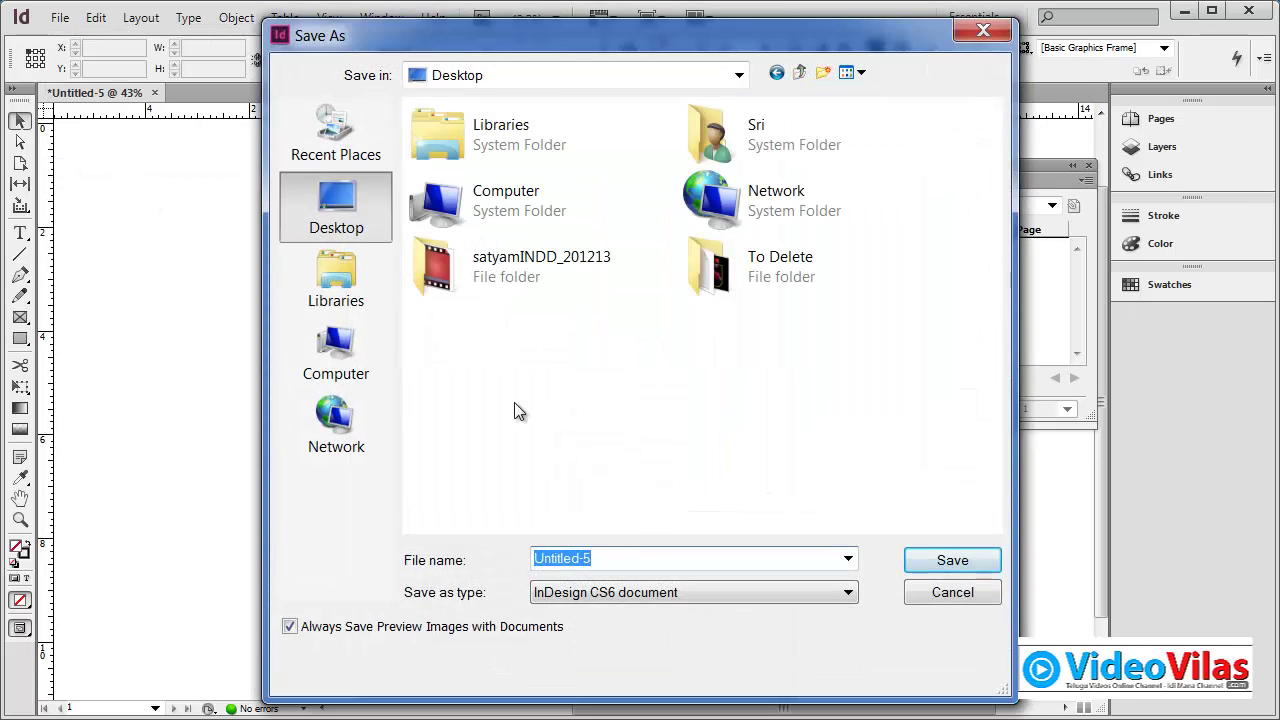
click(934, 560)
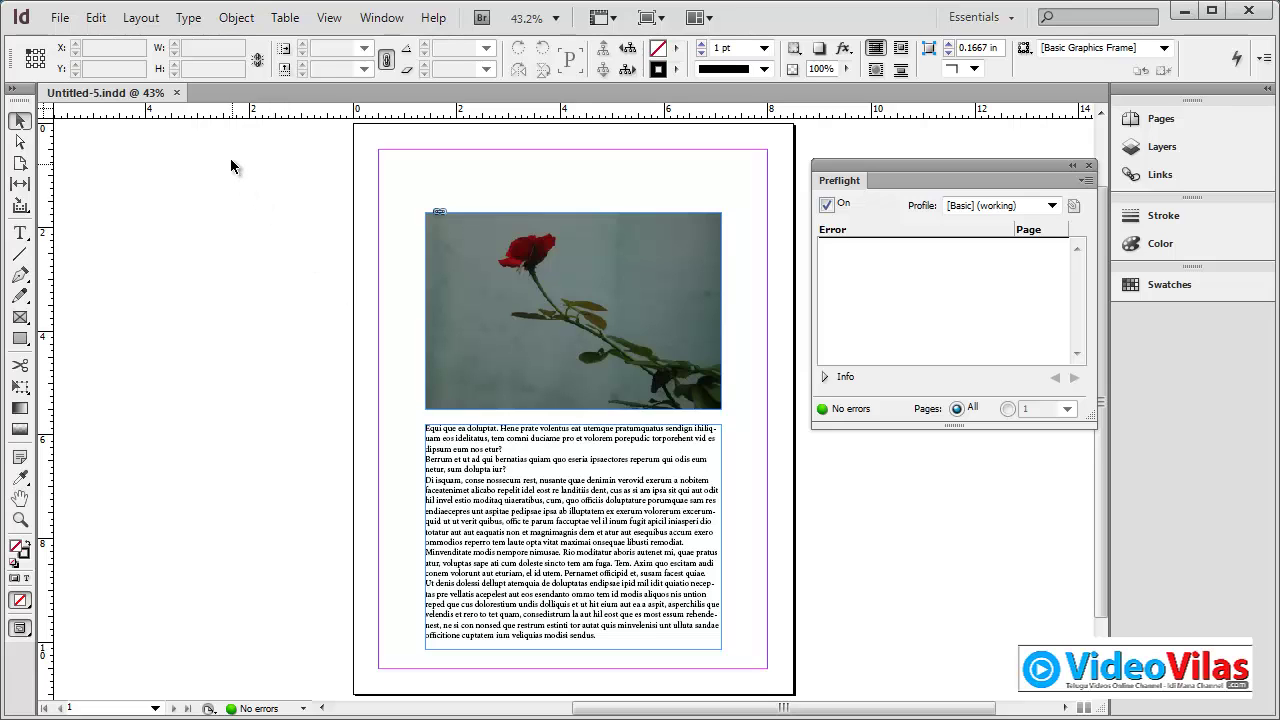
- Close the document and reopen Untitled-5 from the Desktop
click(178, 93)
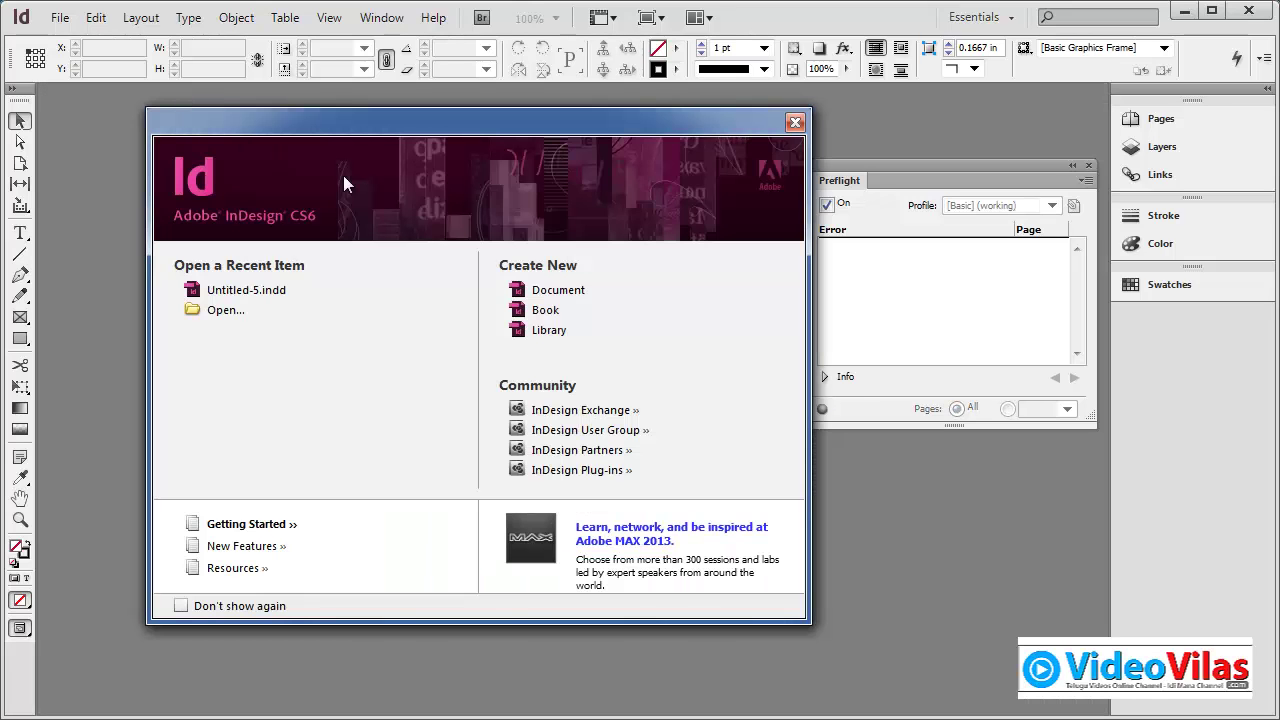
click(226, 311)
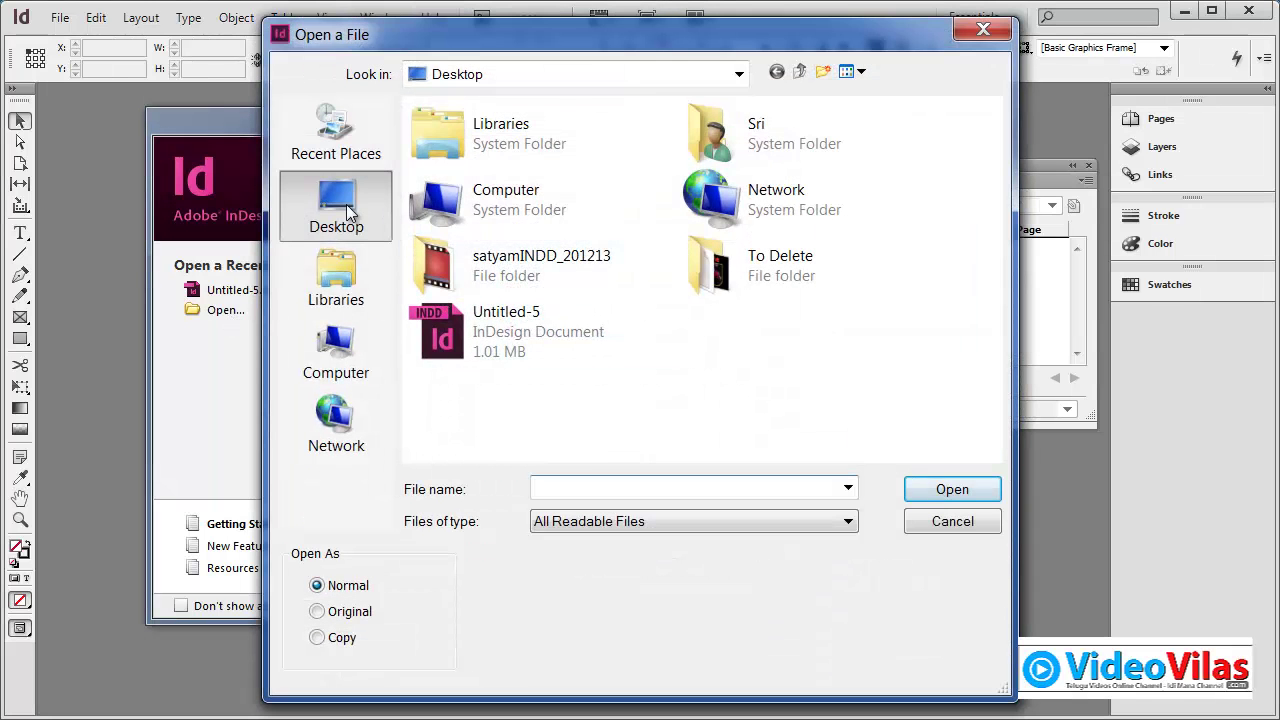
double_click(448, 322)
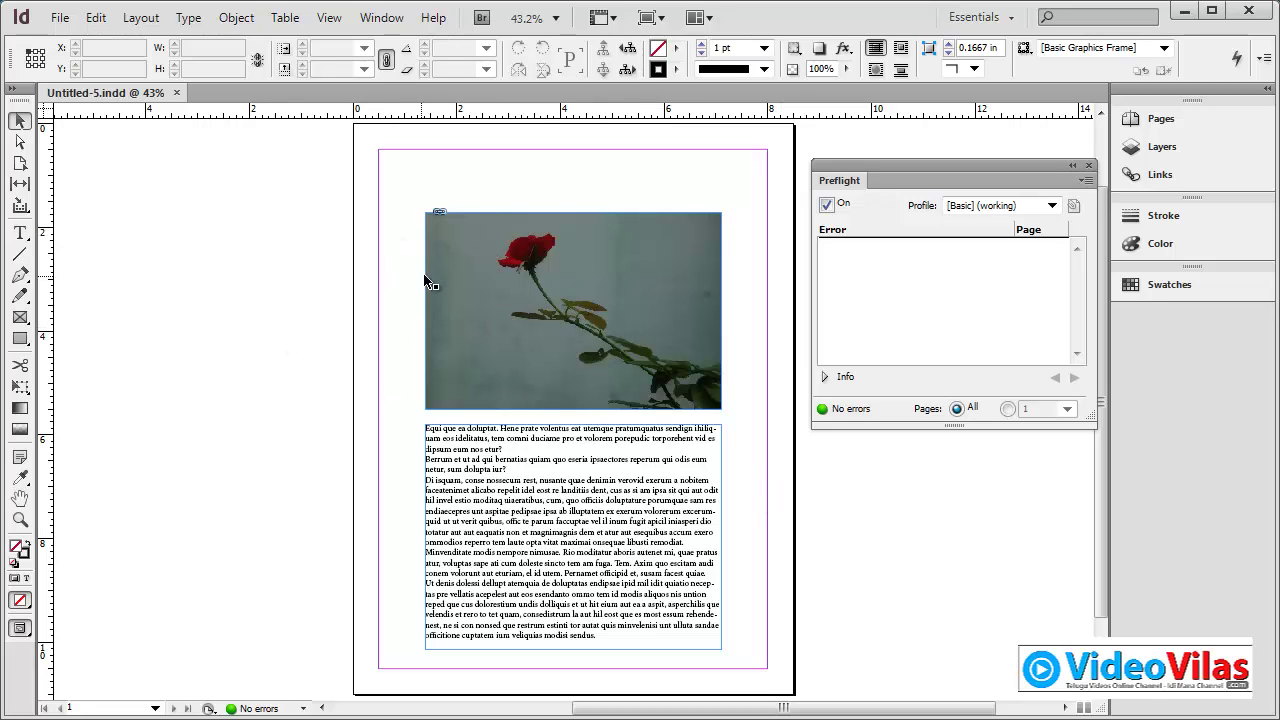
click(452, 260)
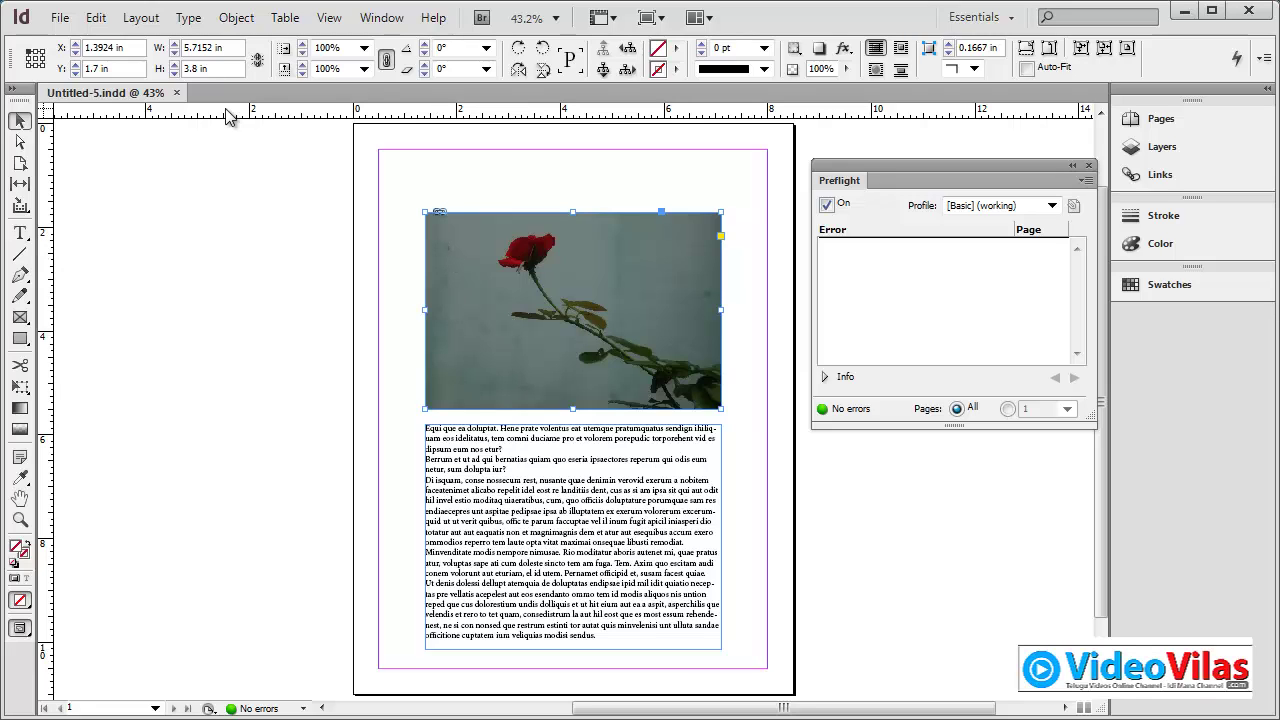
click(324, 192)
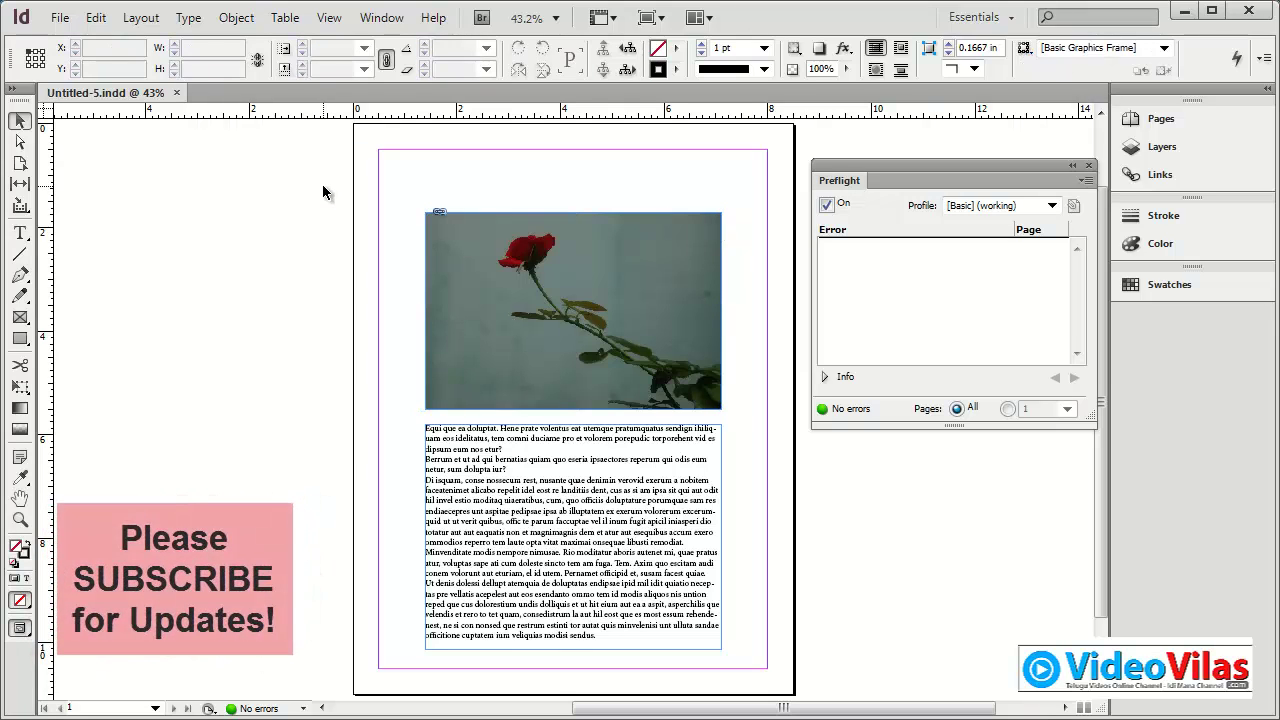
- Close Untitled-5 and switch to Windows Explorer to open the linked rose photo's source folder on the General Data (D:) drive
click(176, 92)
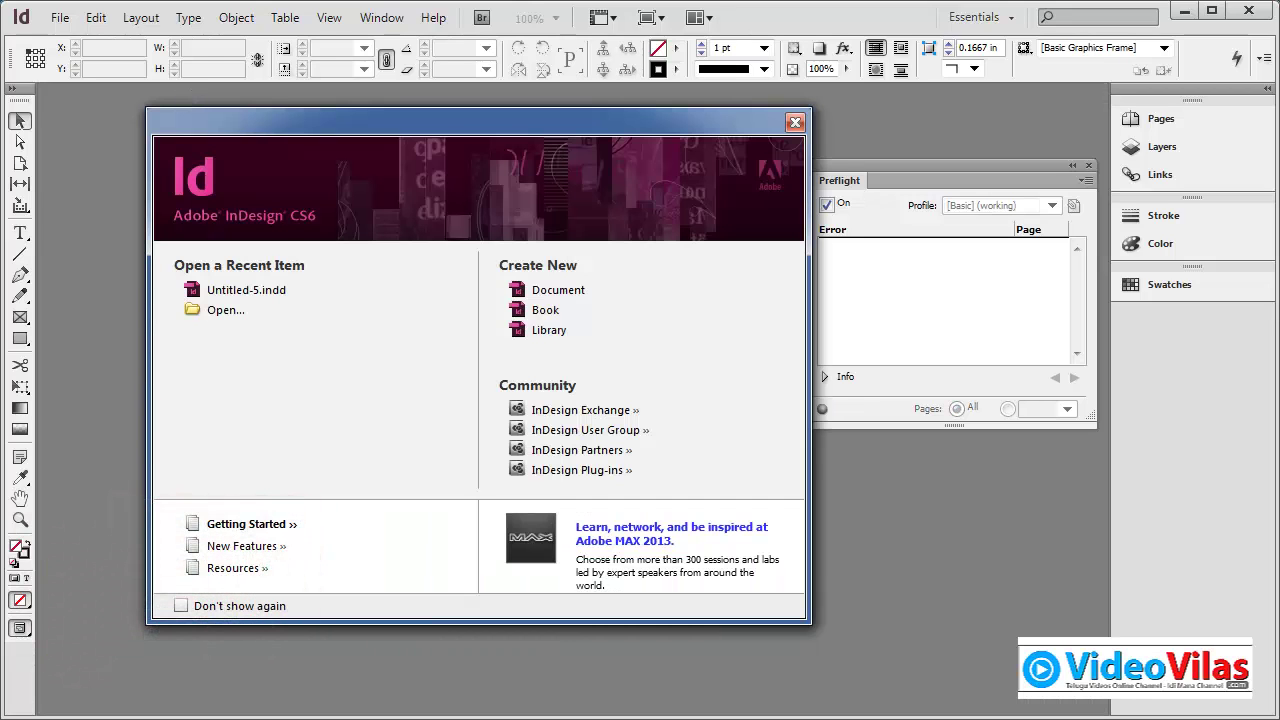
key(super)
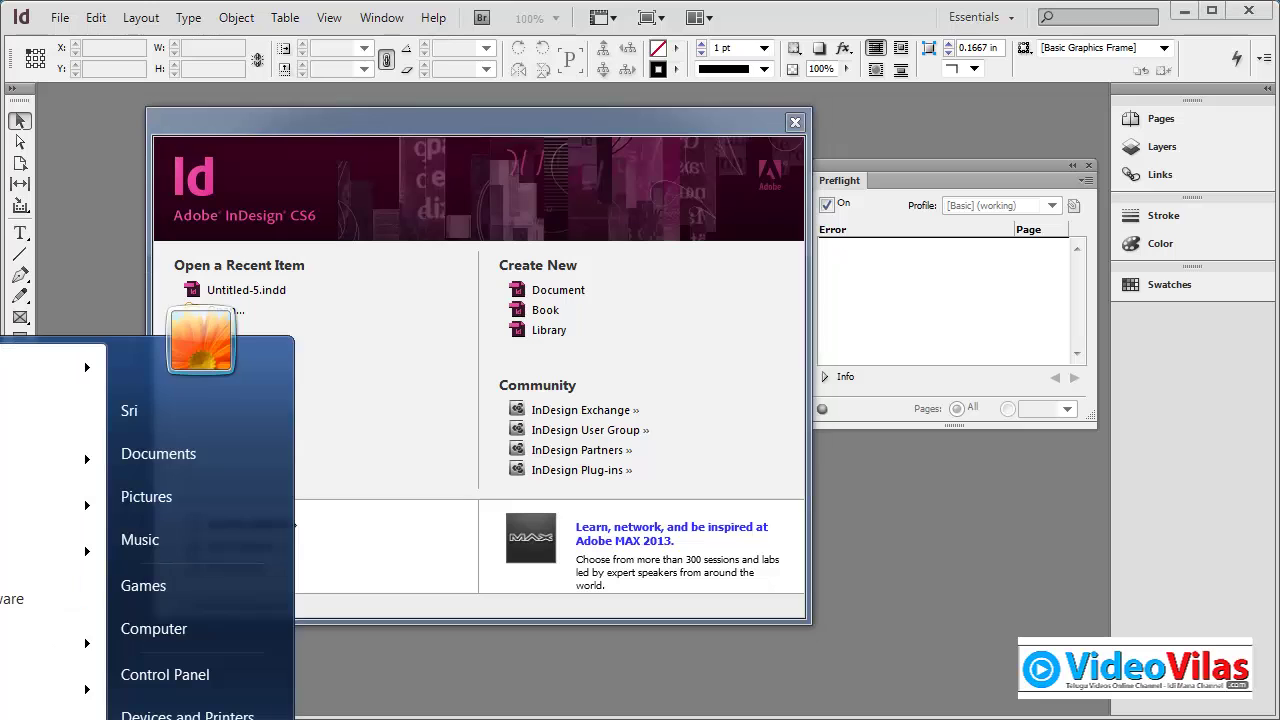
click(197, 622)
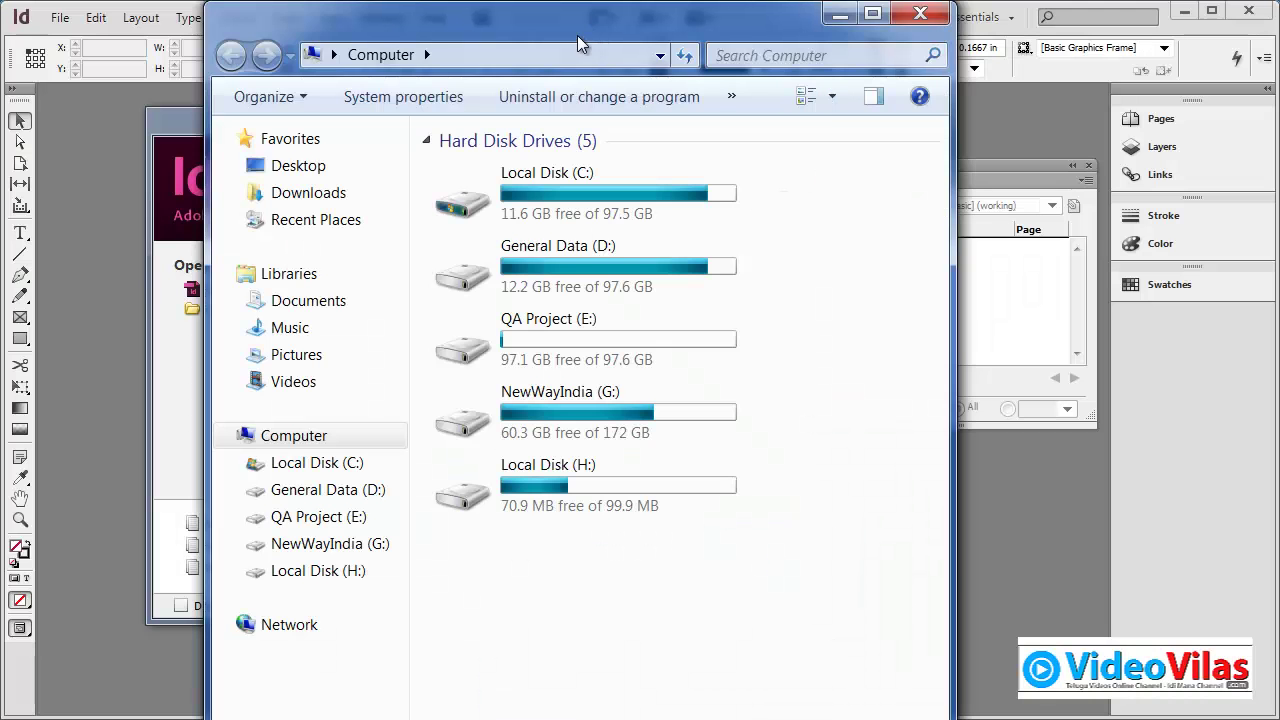
drag(577, 35, 675, 95)
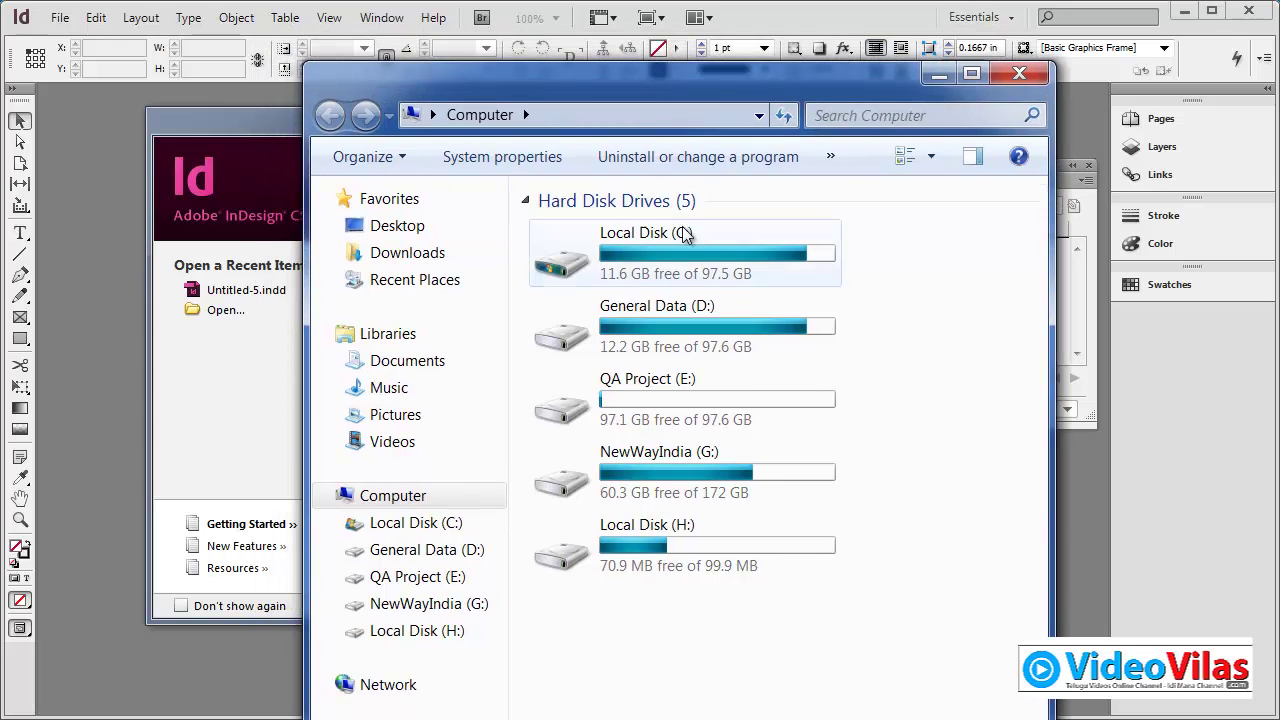
double_click(686, 332)
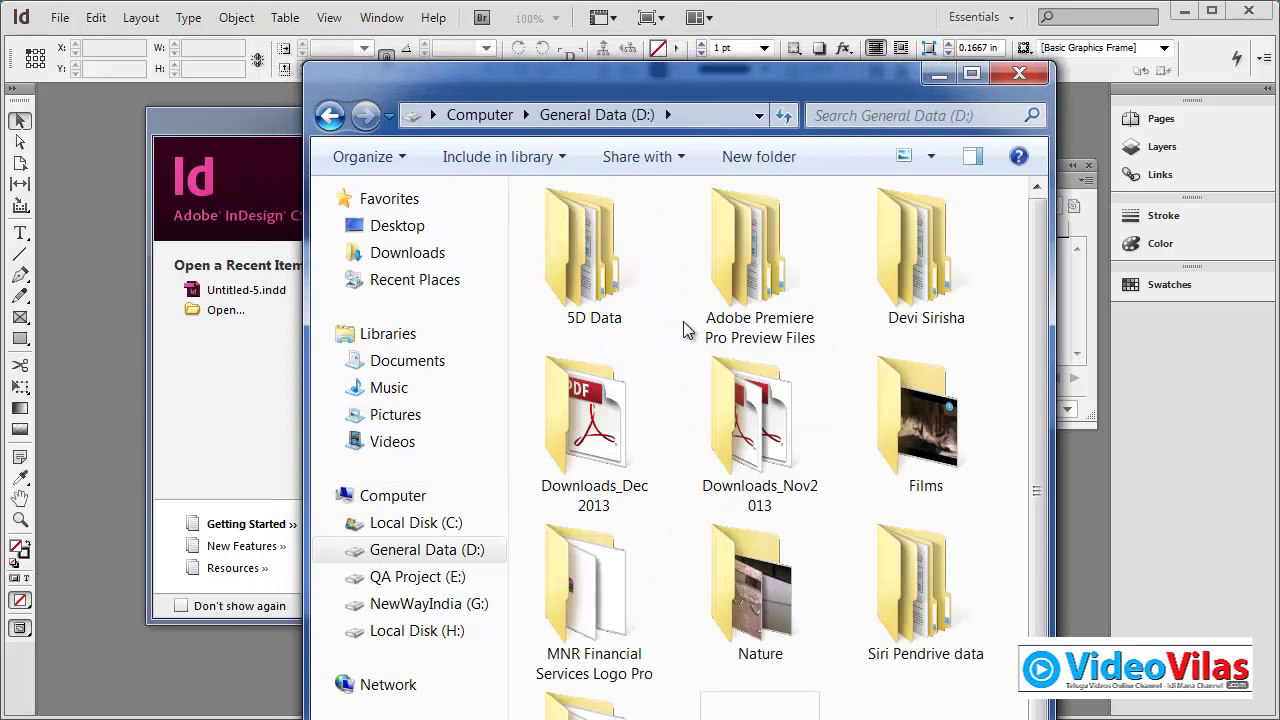
double_click(909, 576)
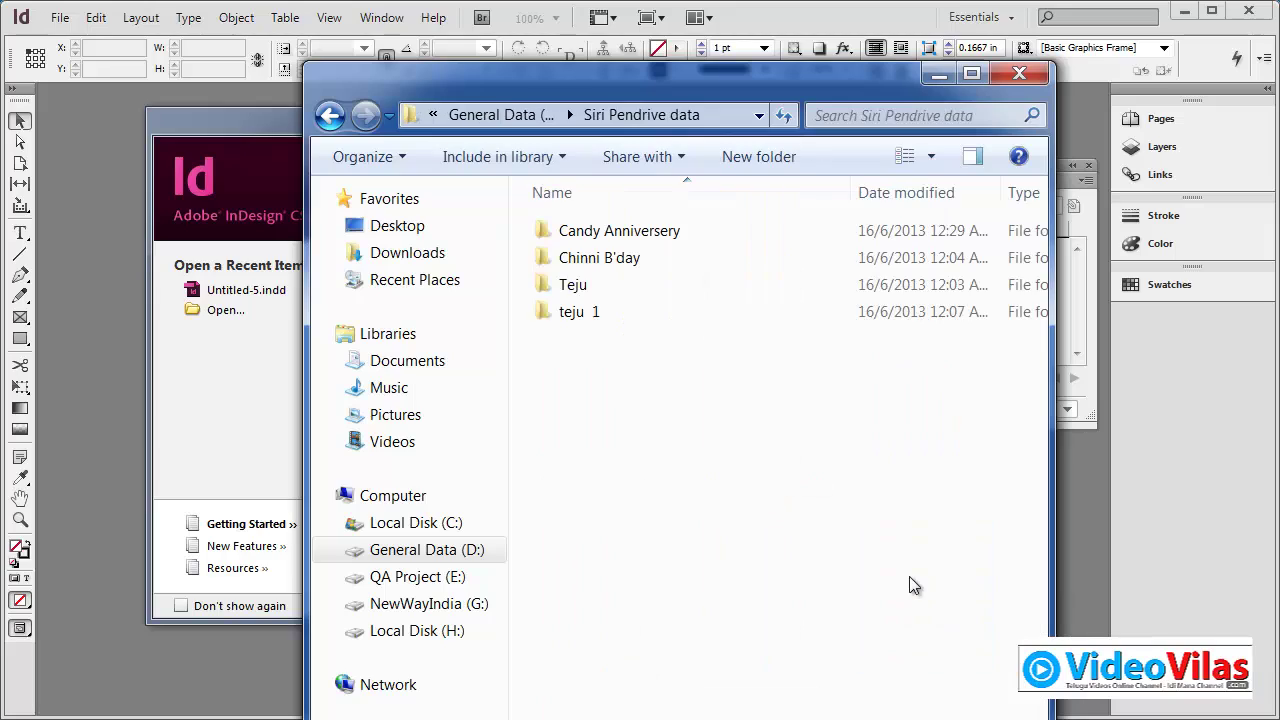
double_click(573, 287)
drag(1042, 262, 1043, 610)
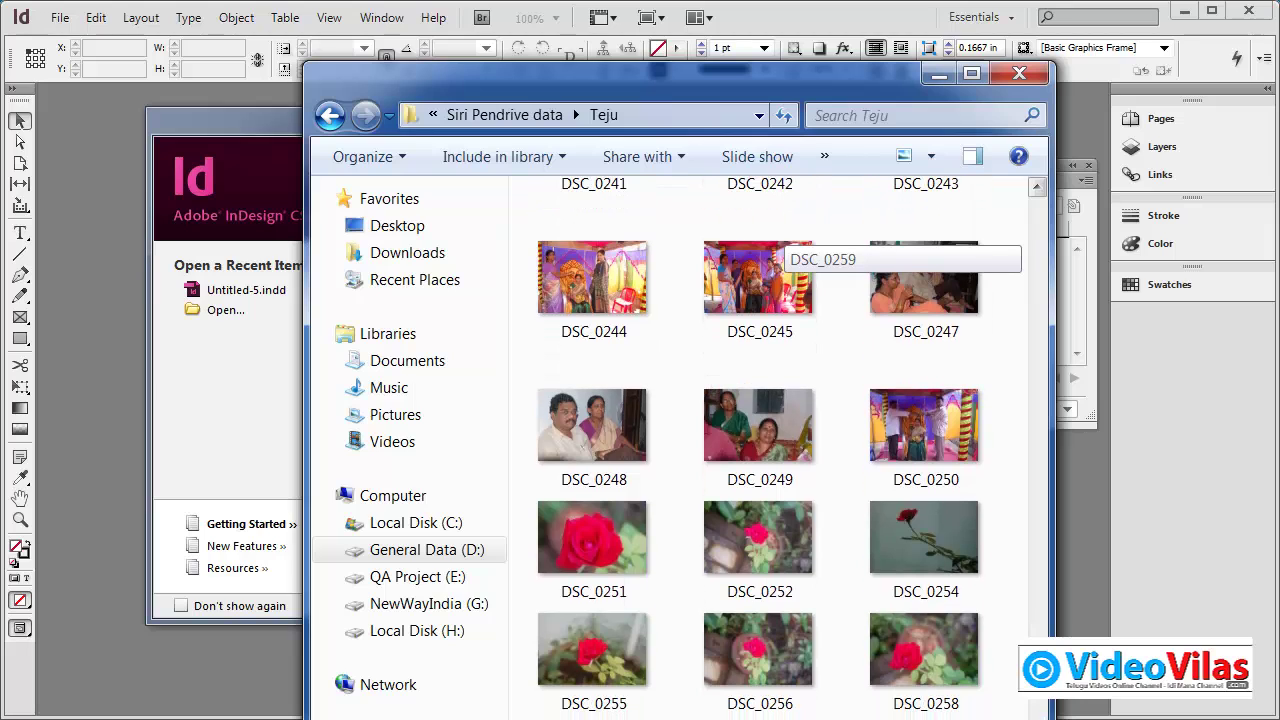
- Cut the photo DSC_0254 from its folder, paste it one folder level up, and close the file window
click(918, 522)
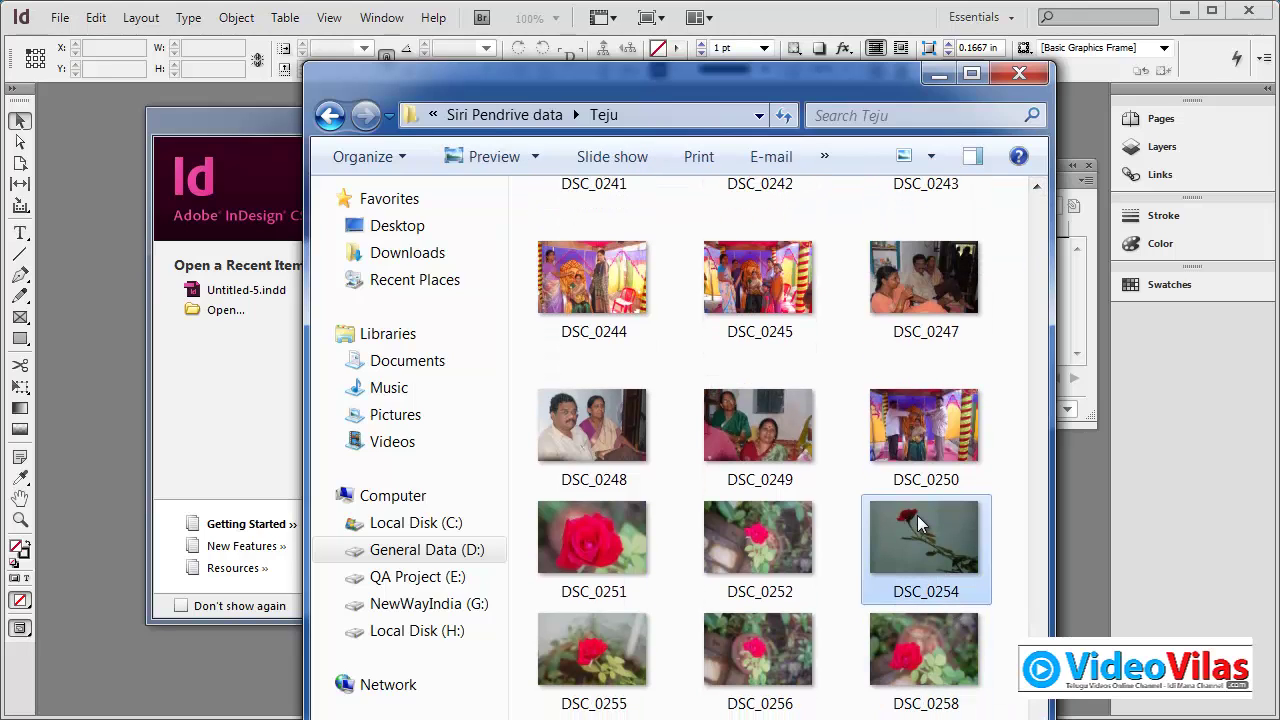
right_click(918, 522)
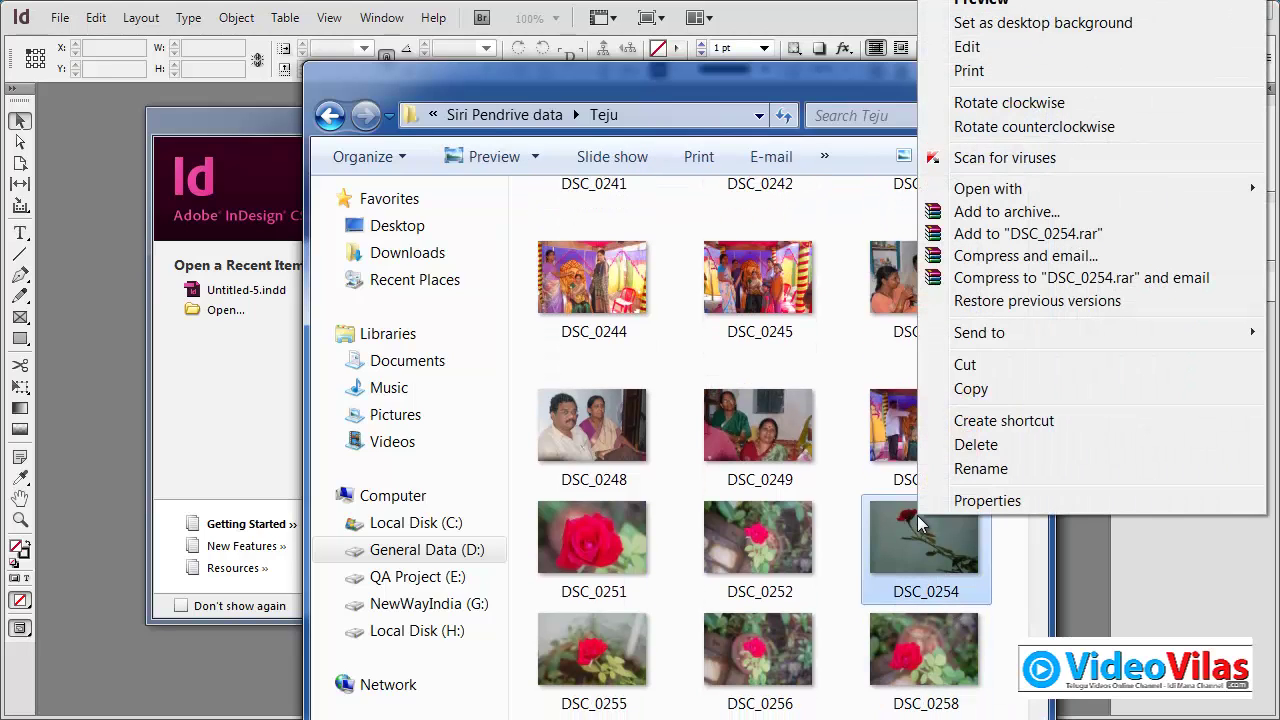
click(957, 368)
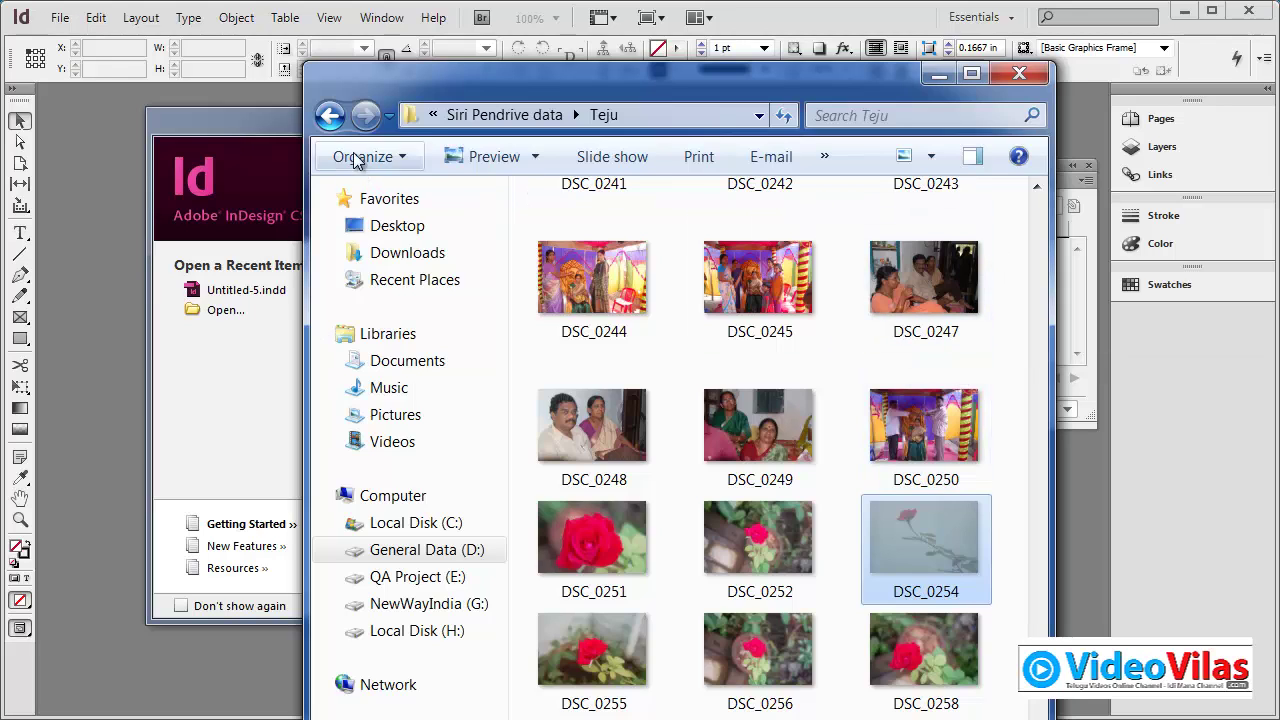
click(331, 115)
click(621, 398)
right_click(621, 398)
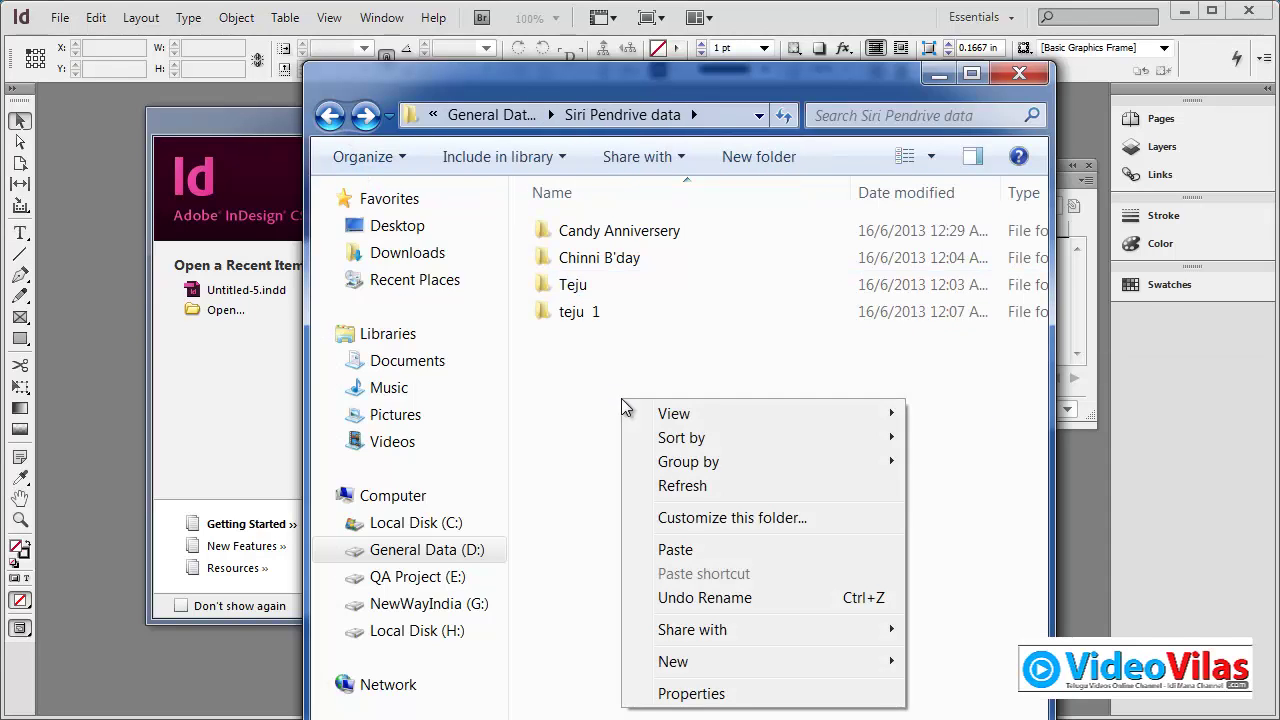
click(693, 551)
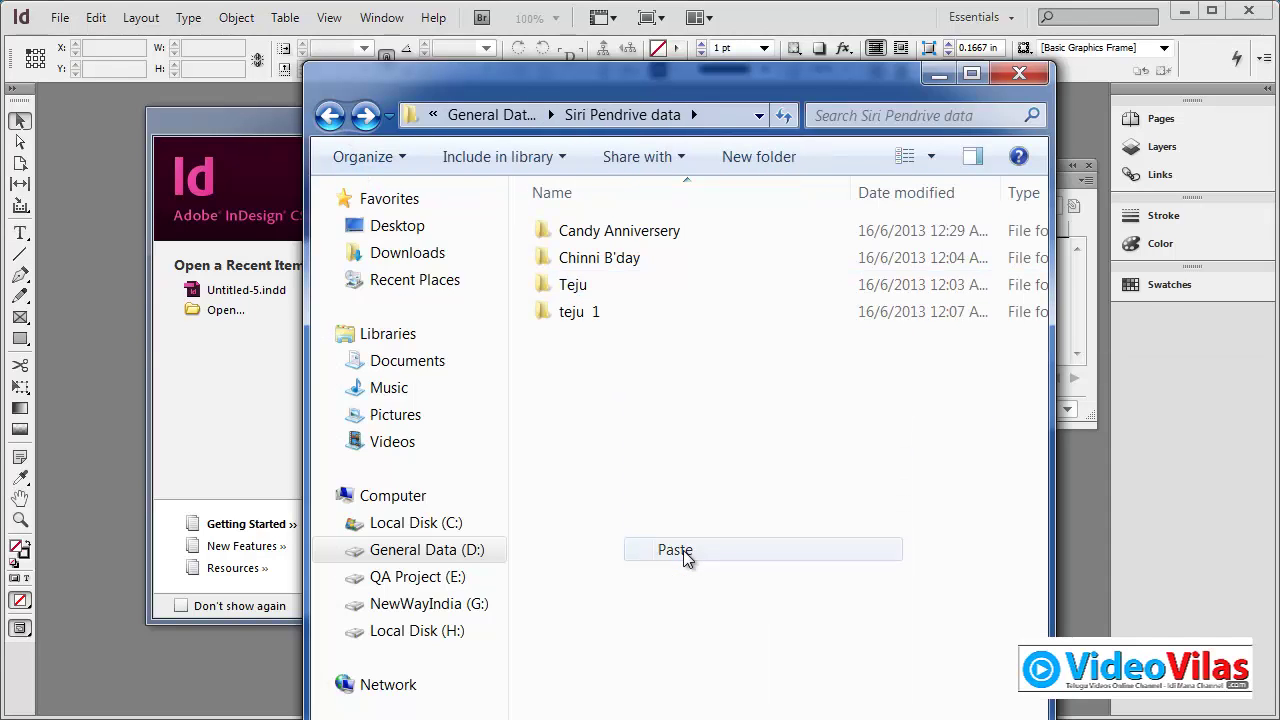
click(1027, 80)
- Reopen the Untitled-5 document from the Desktop in InDesign
click(231, 313)
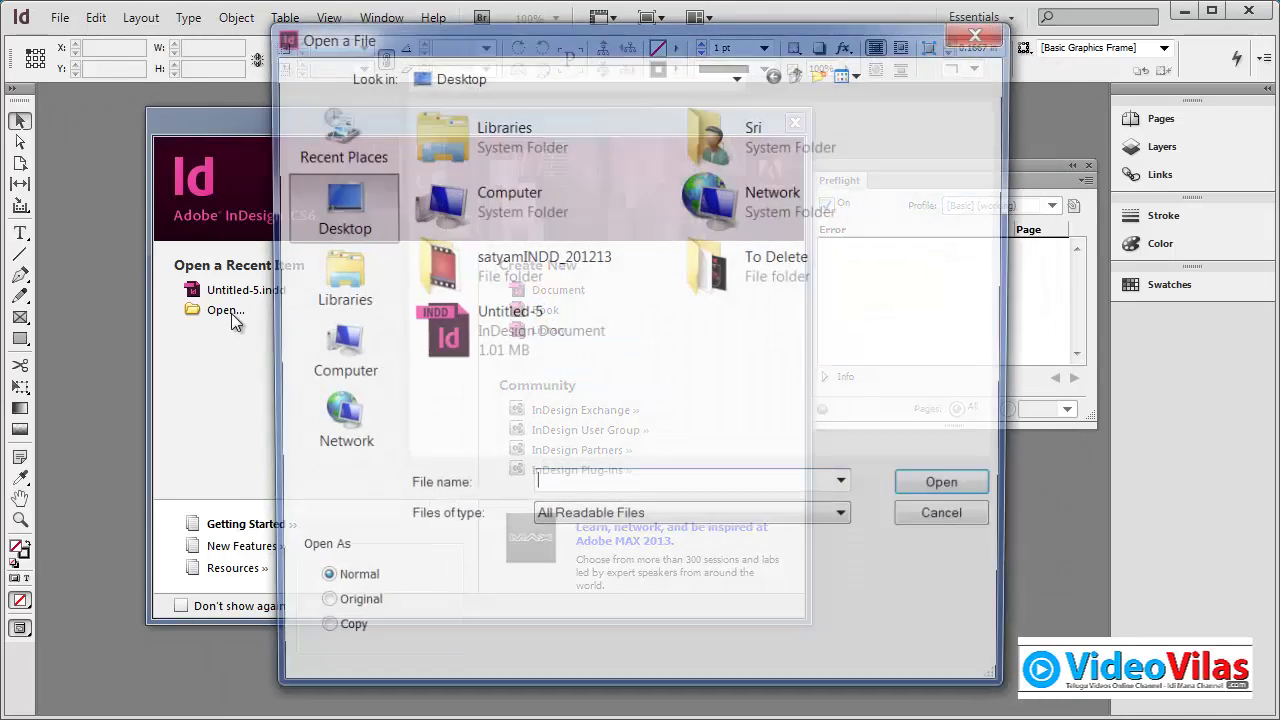
double_click(428, 322)
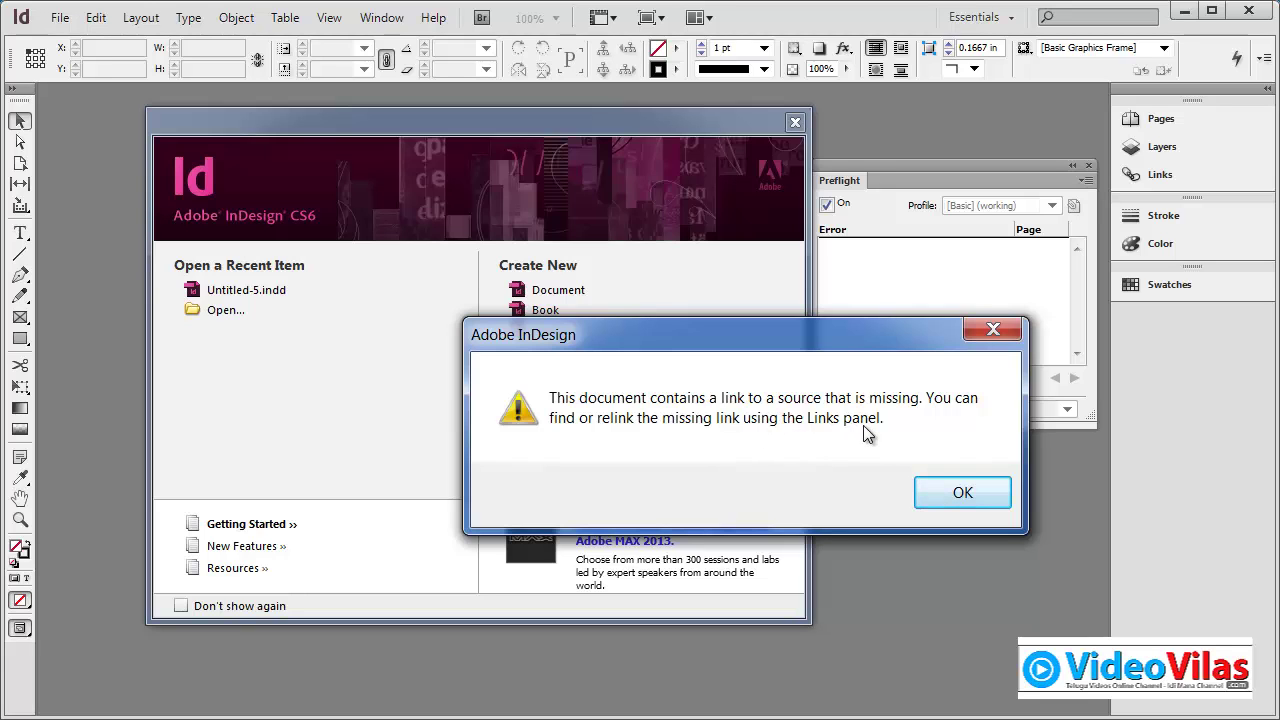
click(959, 484)
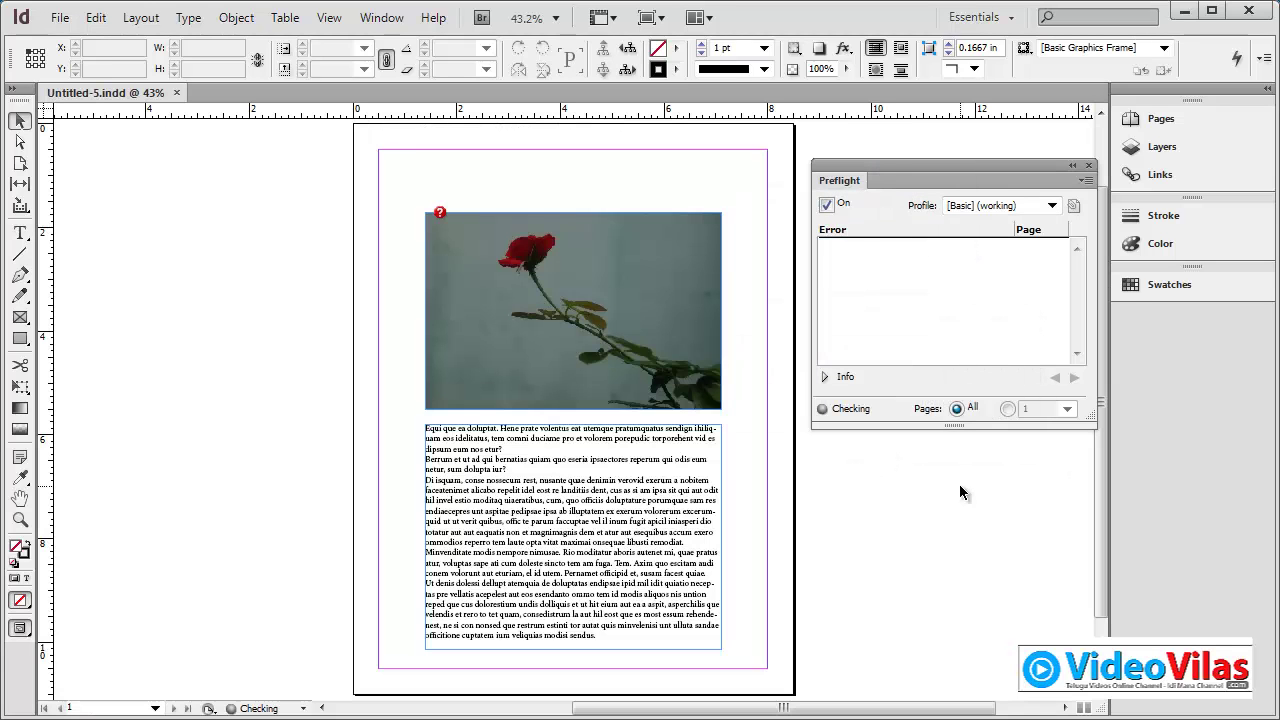
- Examine the rose photo up close, expand the missing link error in Preflight, and jump to DSC_0254.JPG on page 1
click(20, 519)
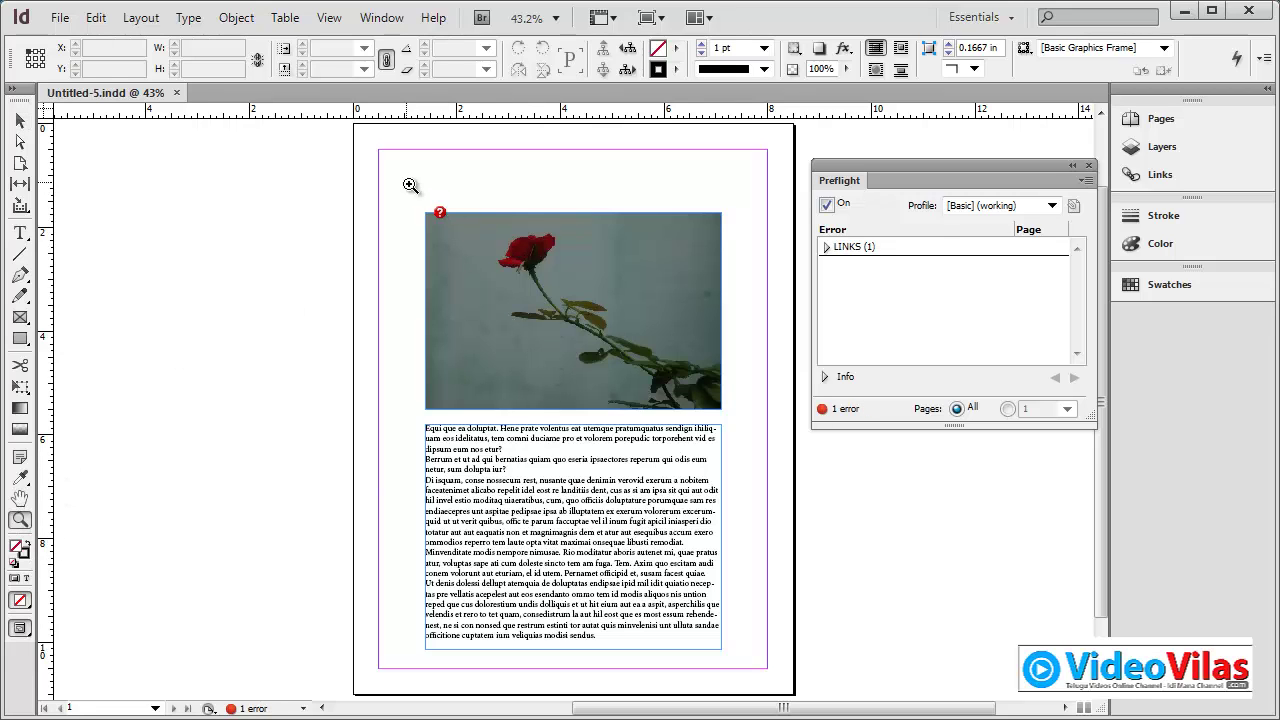
drag(406, 183, 732, 404)
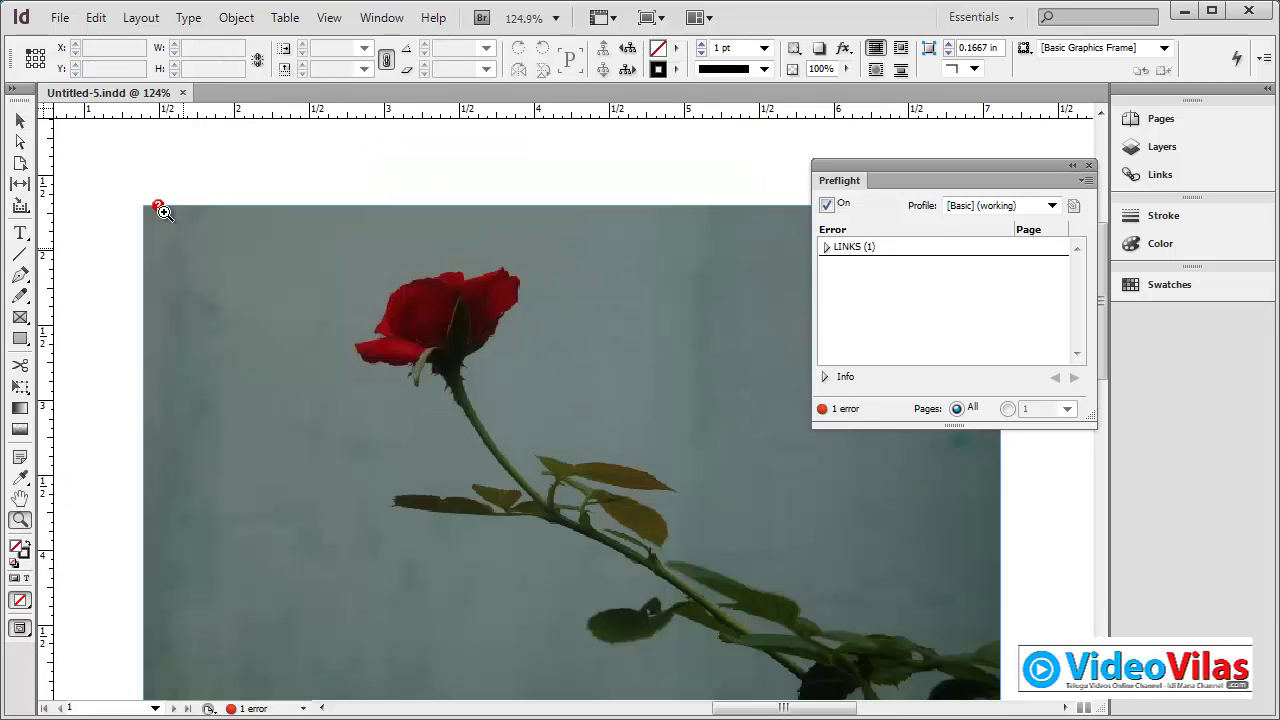
key(v)
click(269, 382)
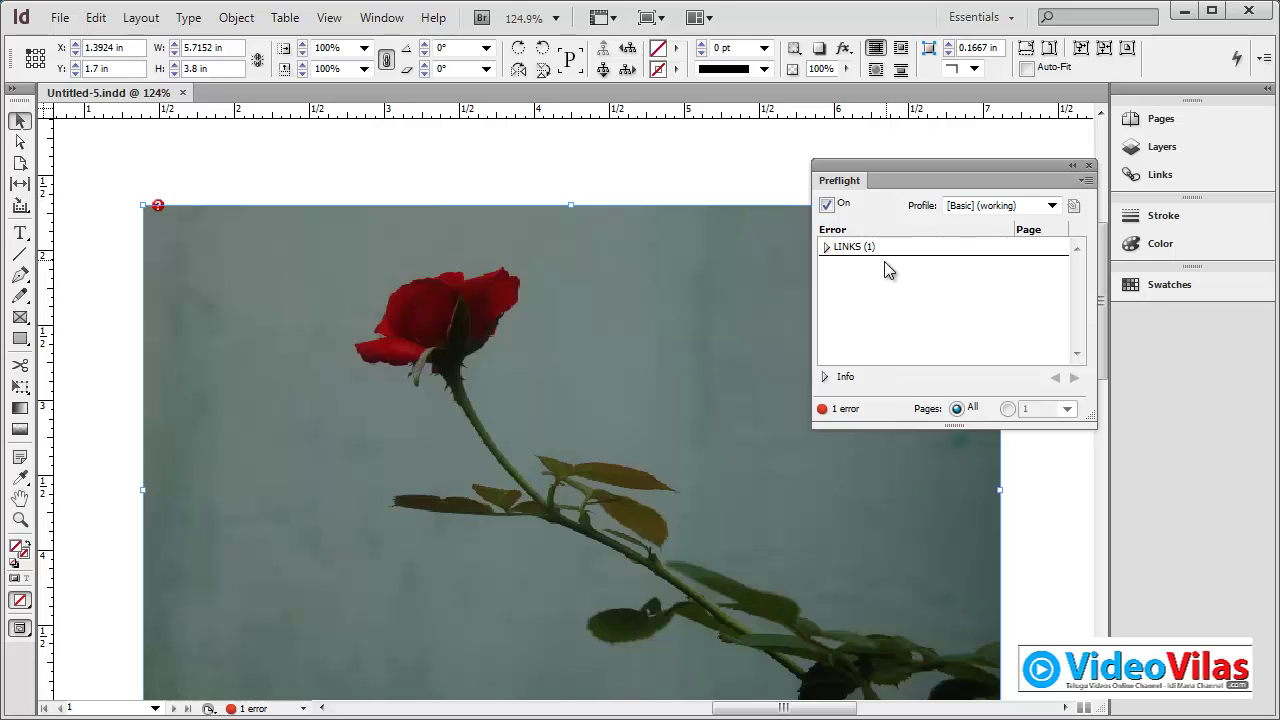
click(827, 247)
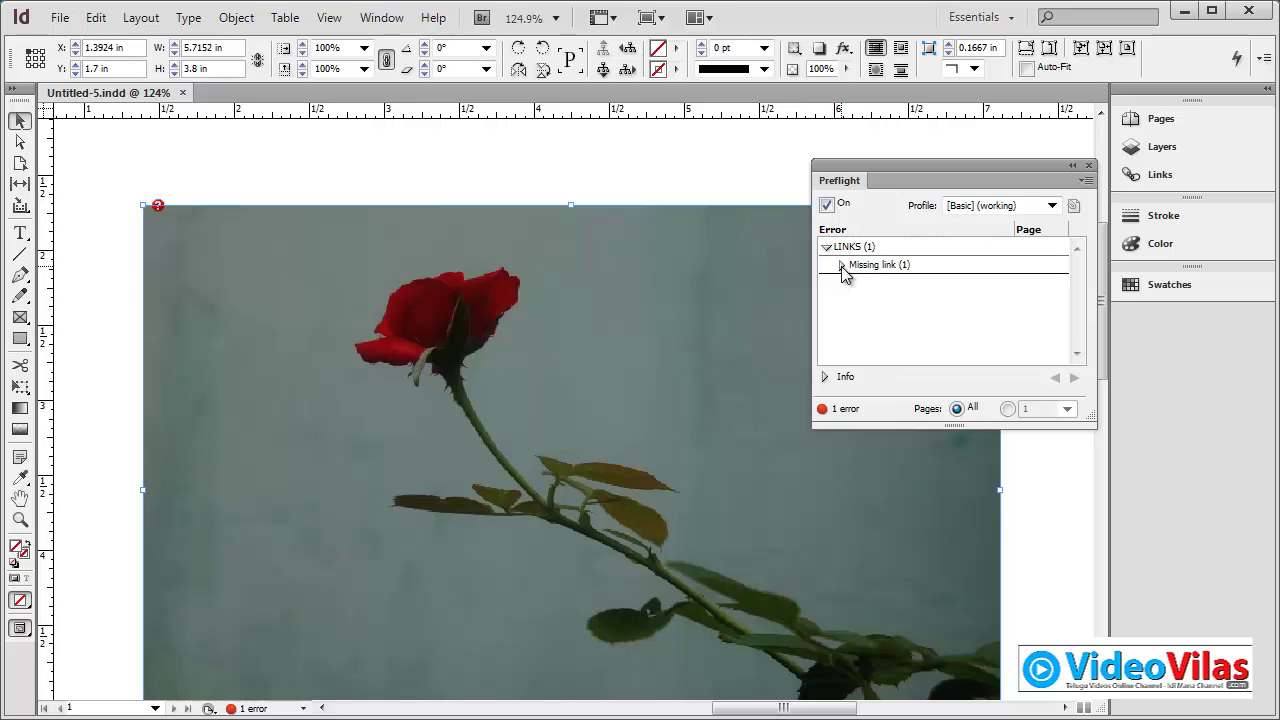
click(839, 266)
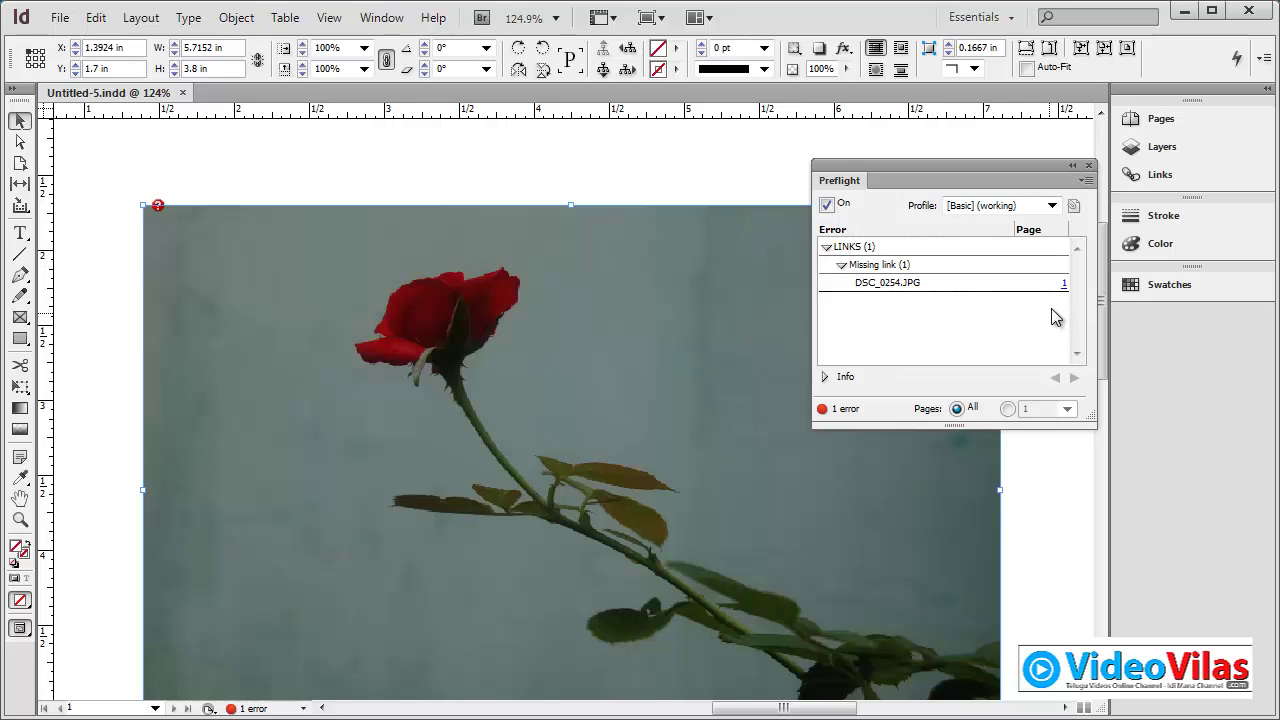
click(1065, 284)
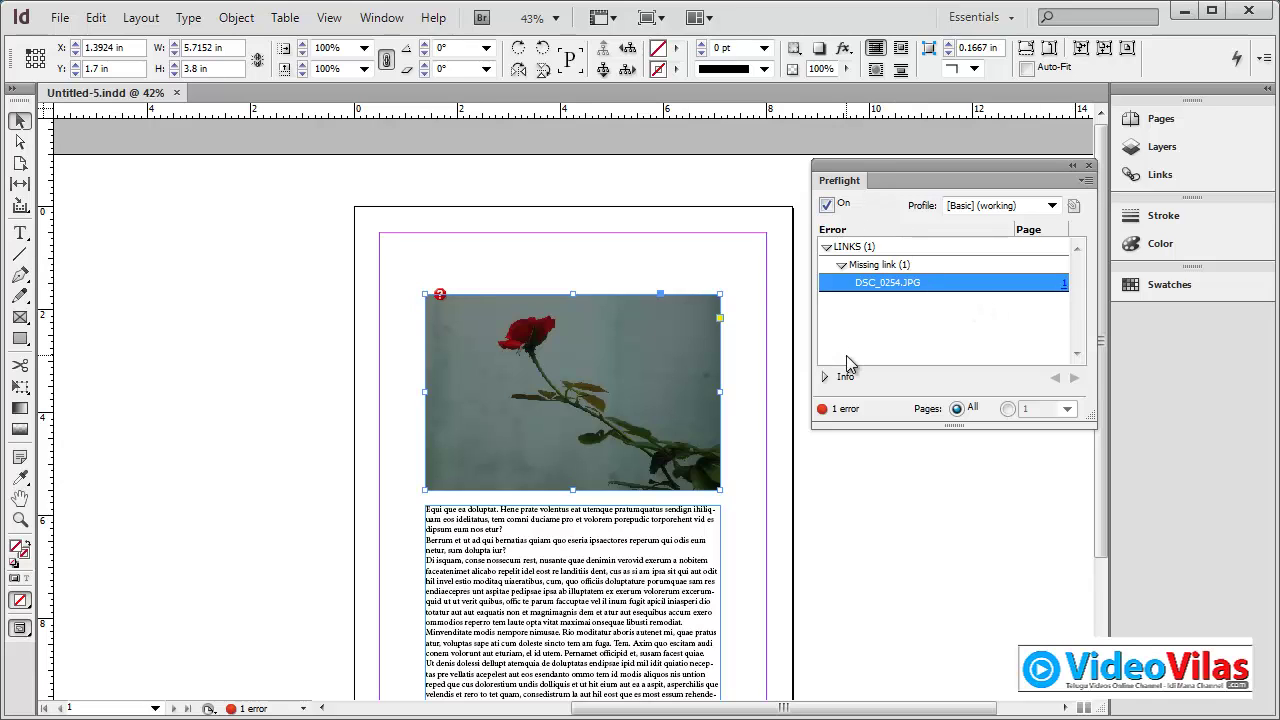
- Shorten the placeholder text frame from its lower edge so that it ends just after the third paragraph
click(292, 362)
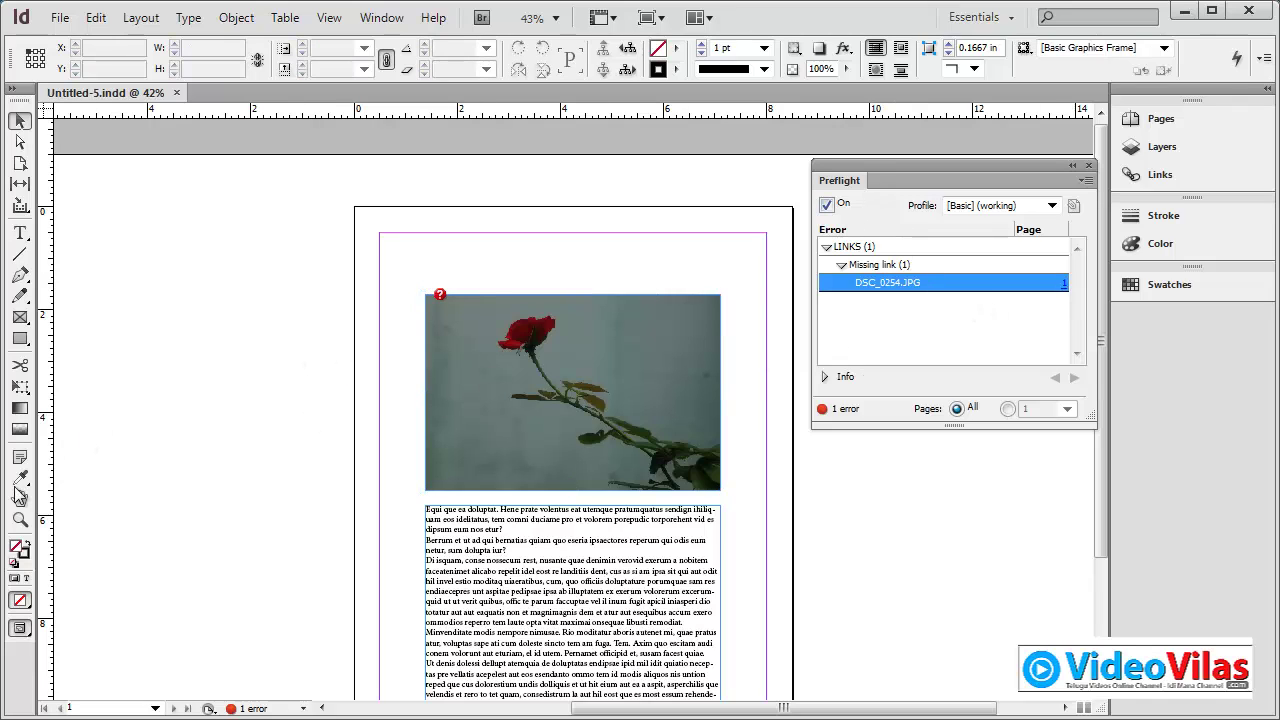
click(20, 519)
drag(367, 249, 736, 514)
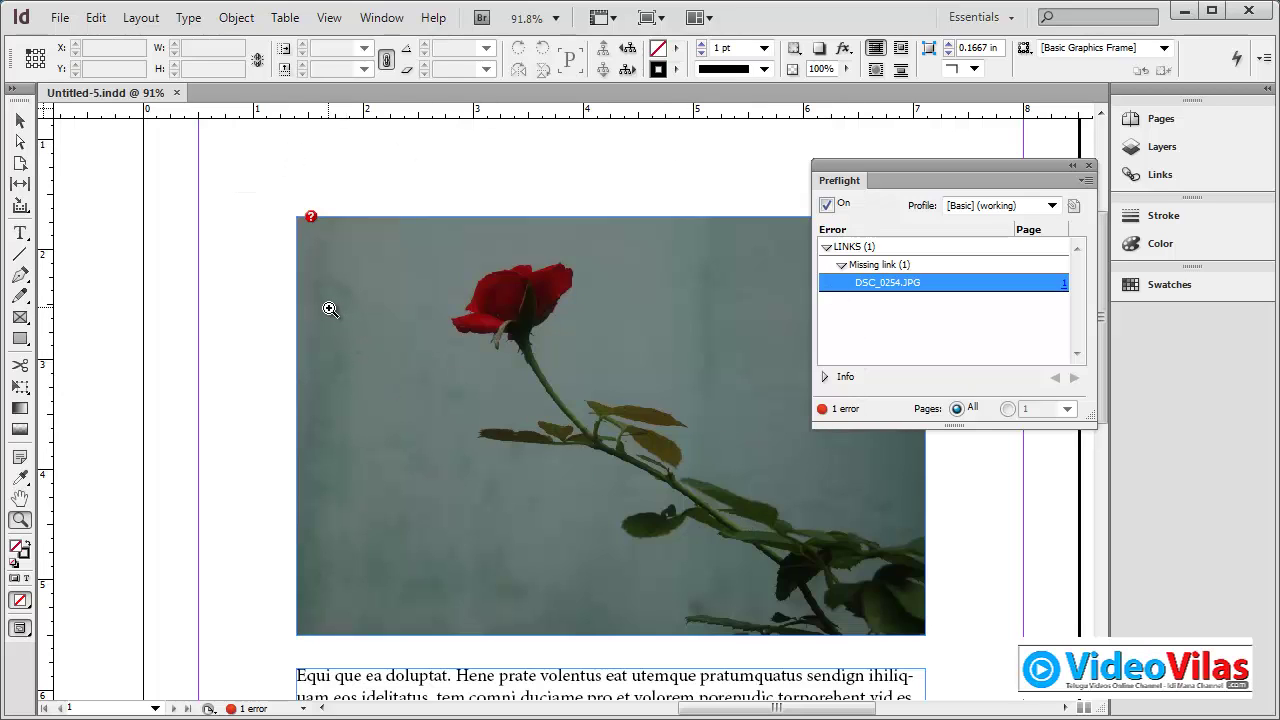
click(20, 121)
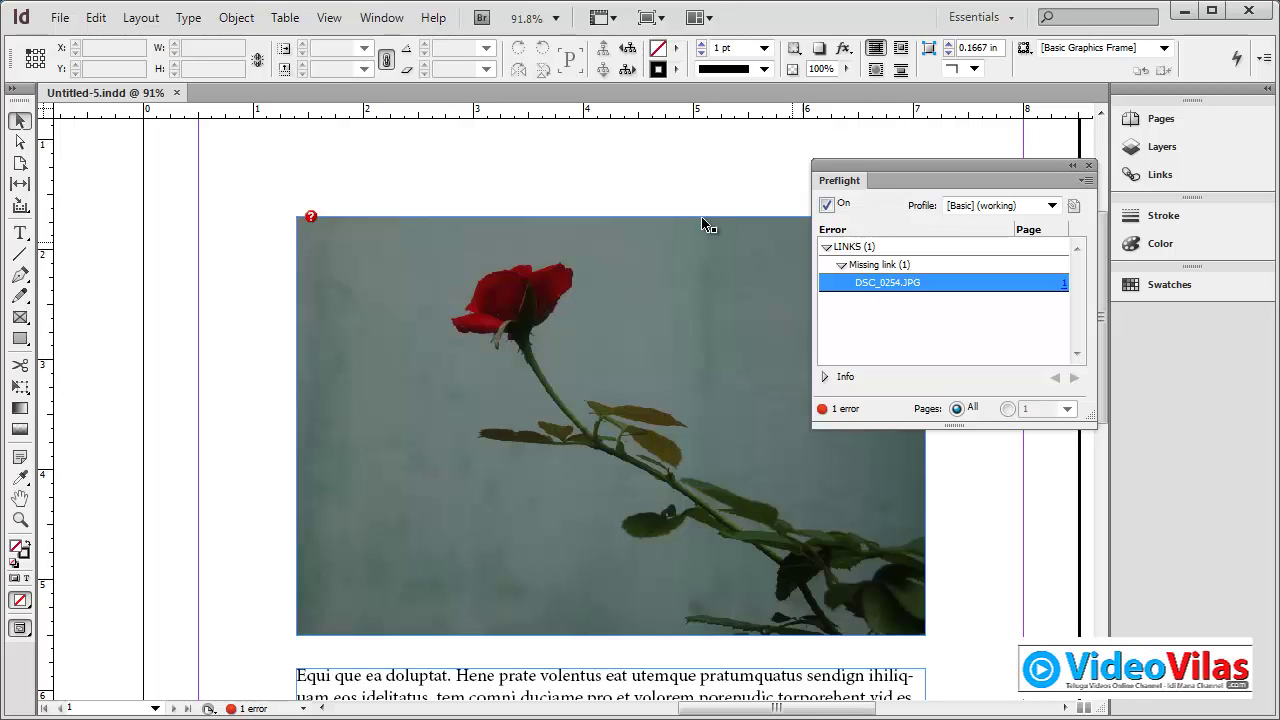
scroll(250, 345, down, 3)
scroll(252, 340, down, 8)
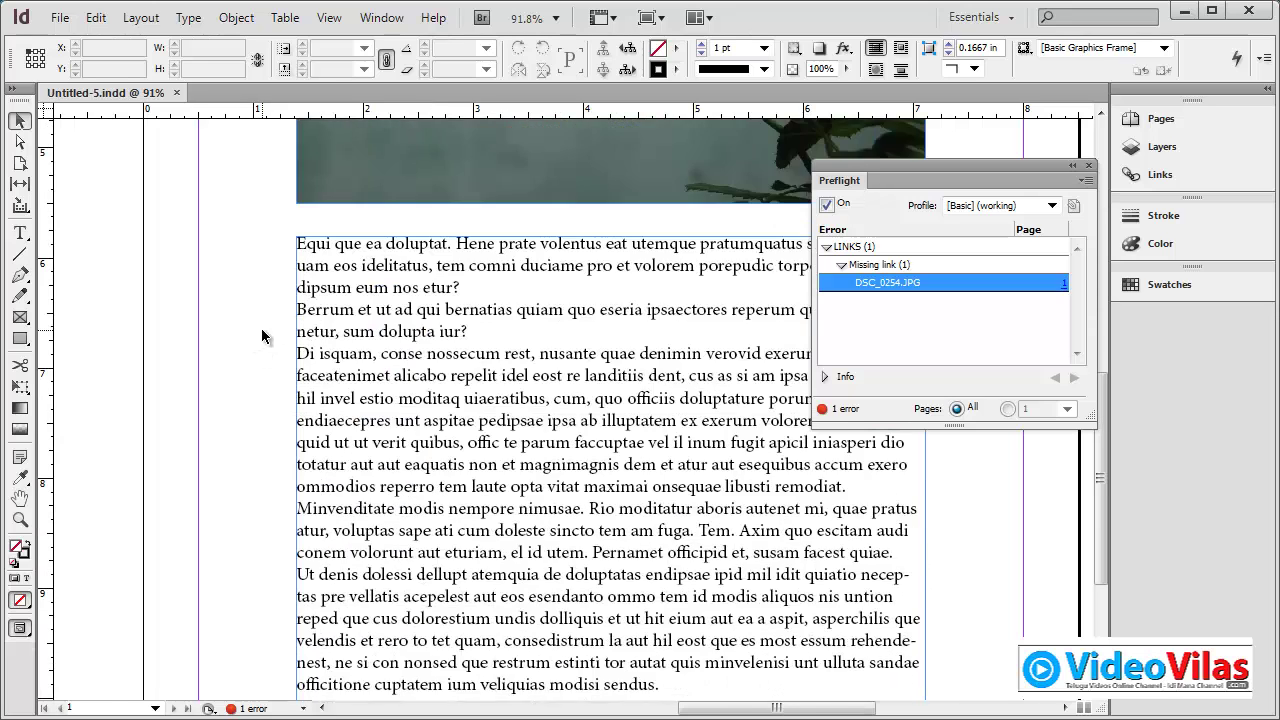
click(542, 414)
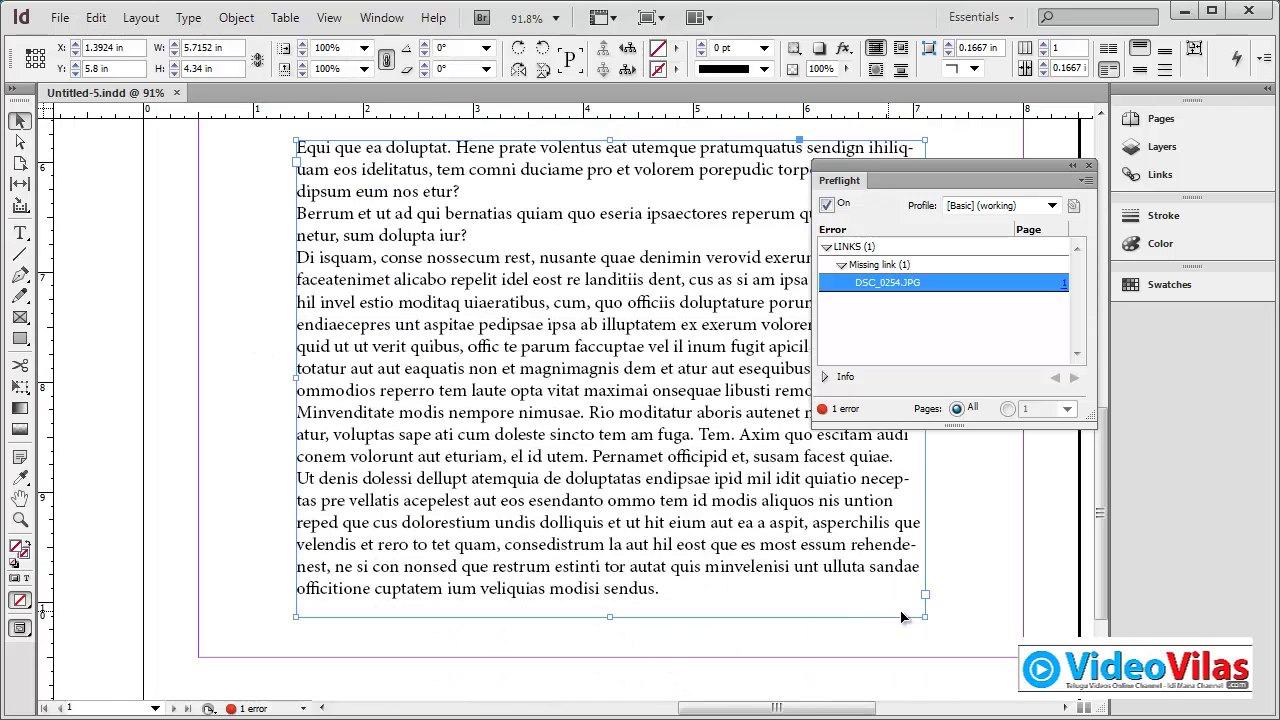
drag(610, 616, 609, 401)
click(592, 464)
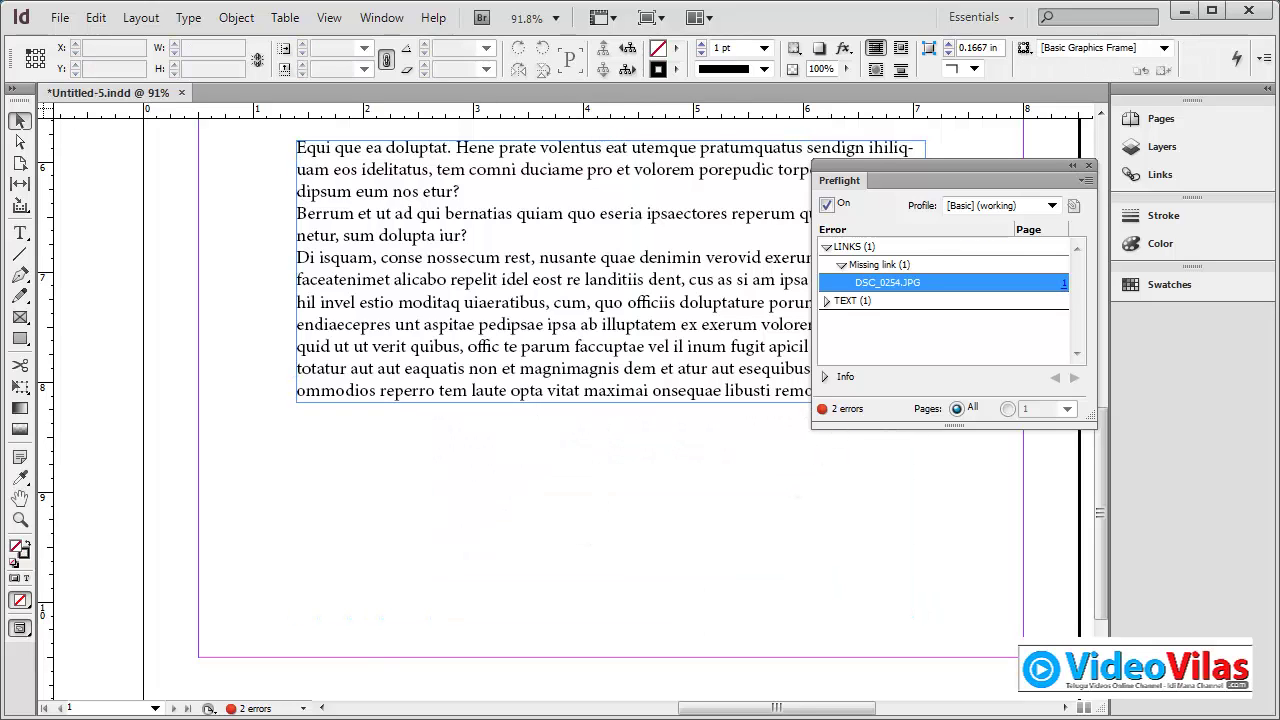
- Examine the lower corner of the text frame and expand the TEXT error category in Preflight
drag(694, 709, 773, 709)
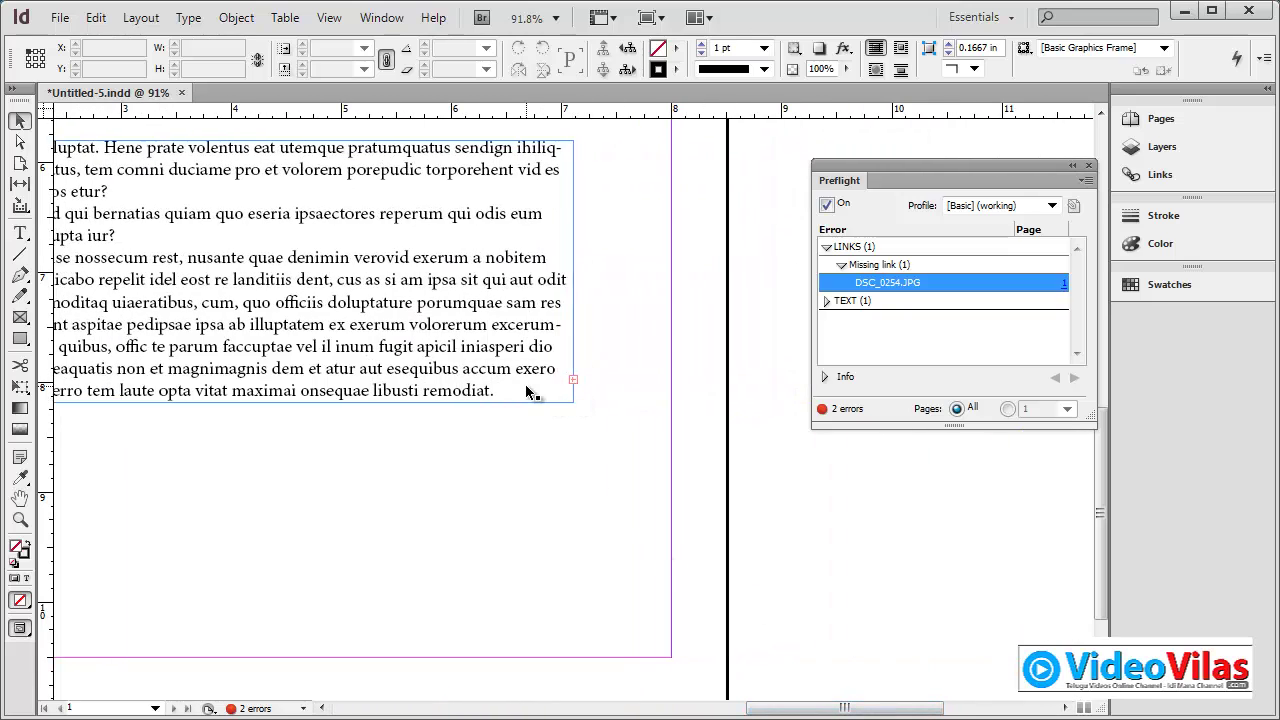
click(852, 302)
click(826, 301)
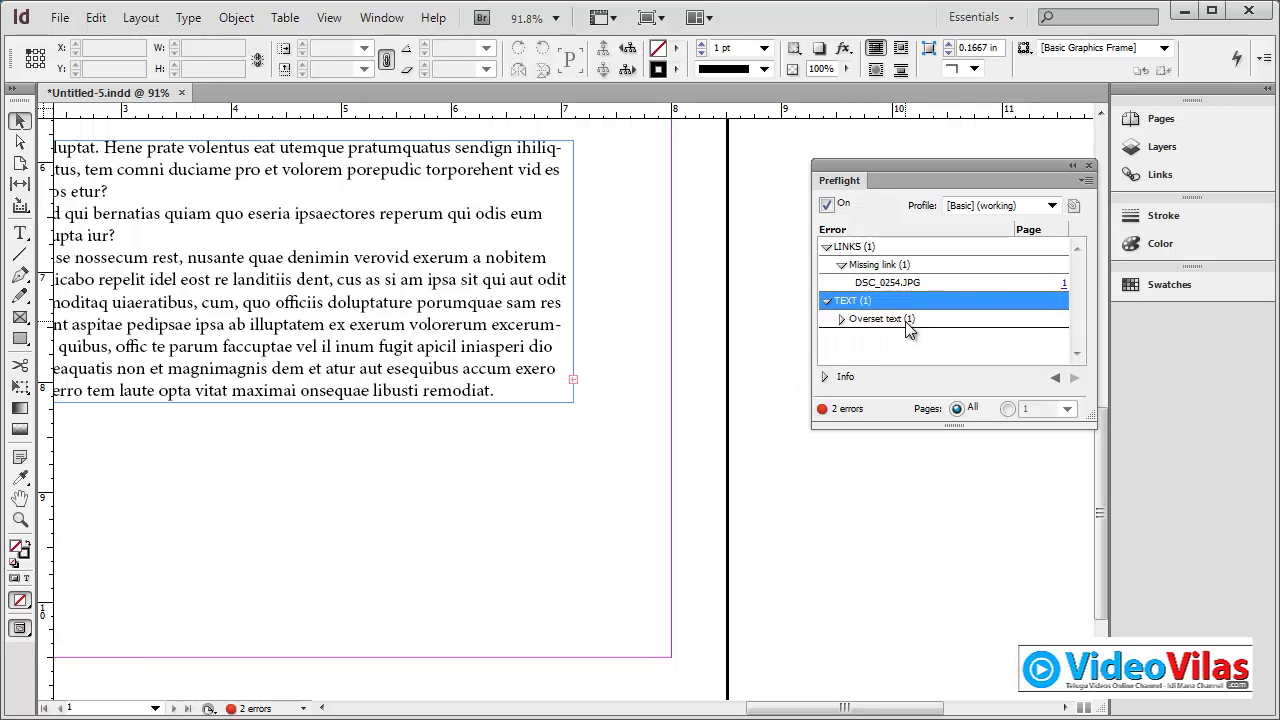
- Extend the text frame downward to about 4.28 in high so that it holds all the placeholder text
click(482, 399)
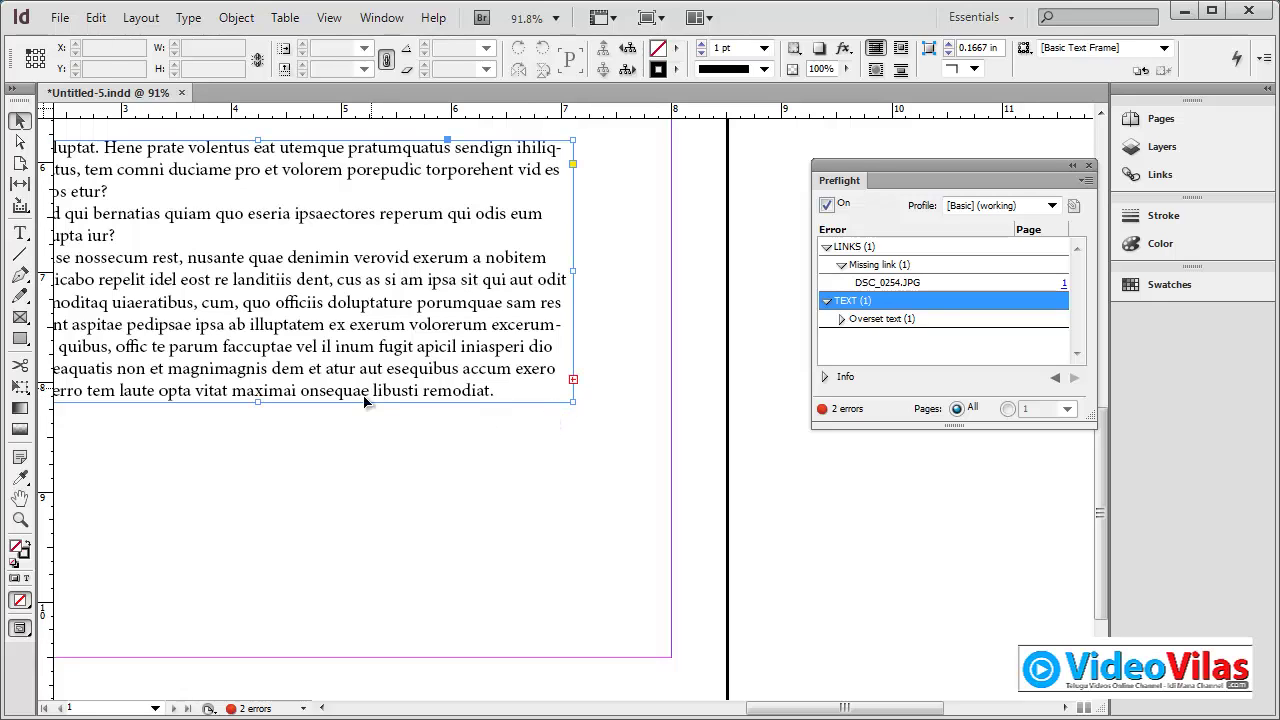
drag(258, 402, 259, 613)
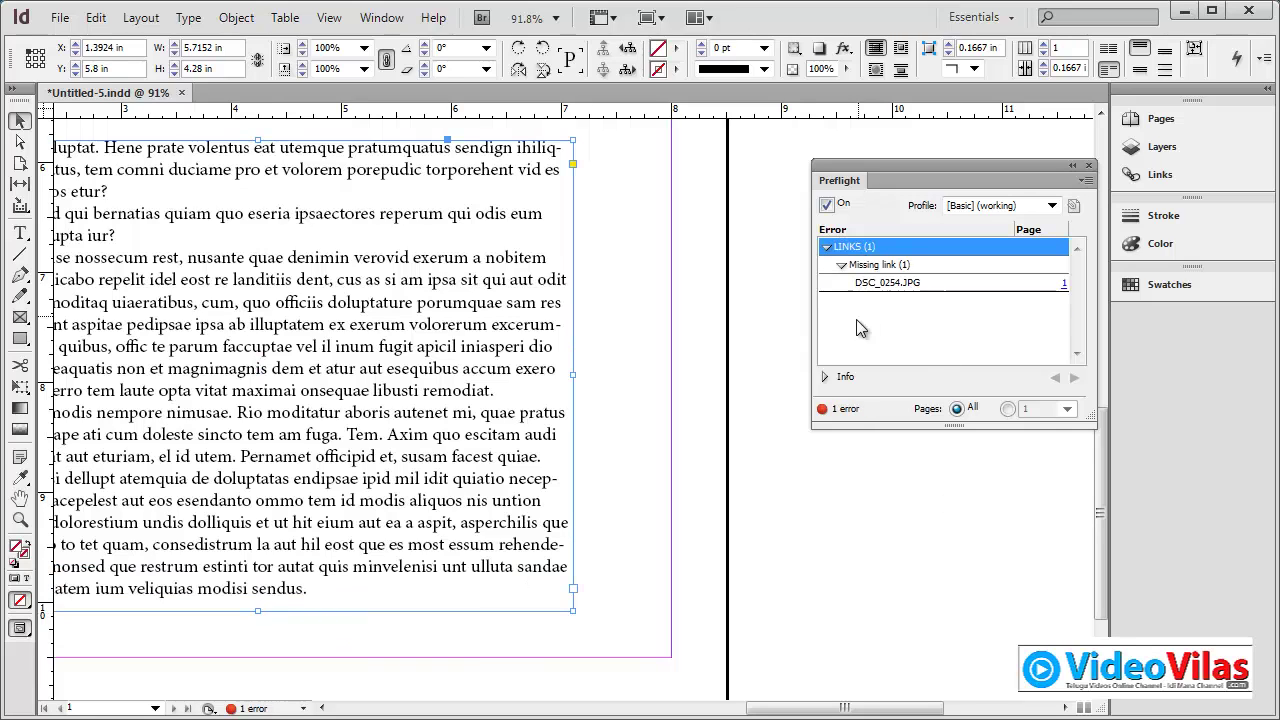
click(674, 354)
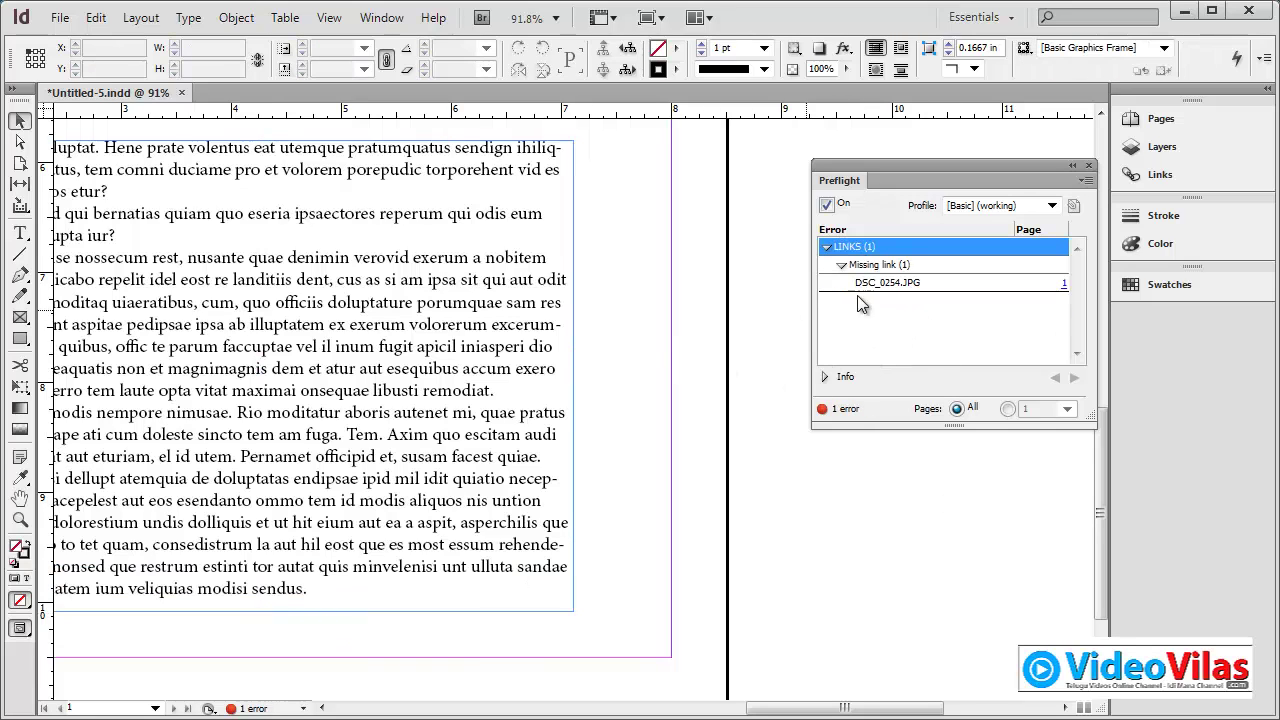
- Close the Preflight panel, browse to the pendrive data folder on General Data (D:) in Windows Explorer, and cut DSC_0254
click(1088, 167)
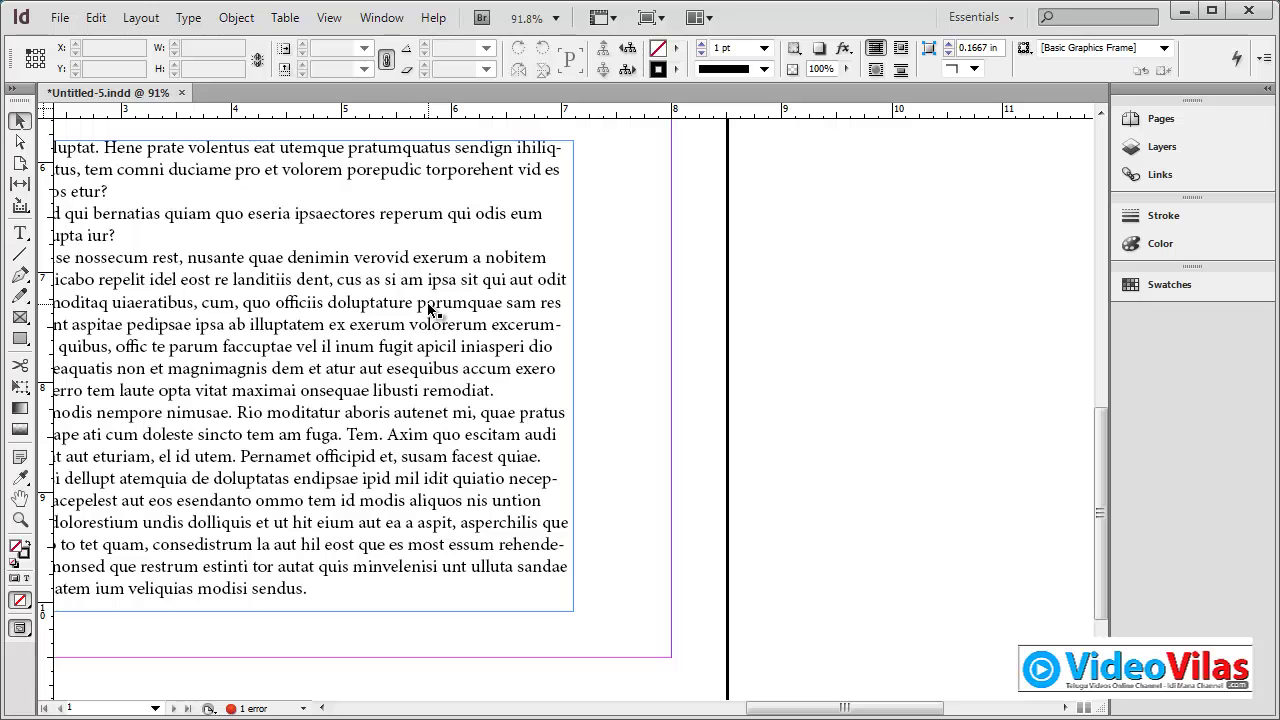
key(super)
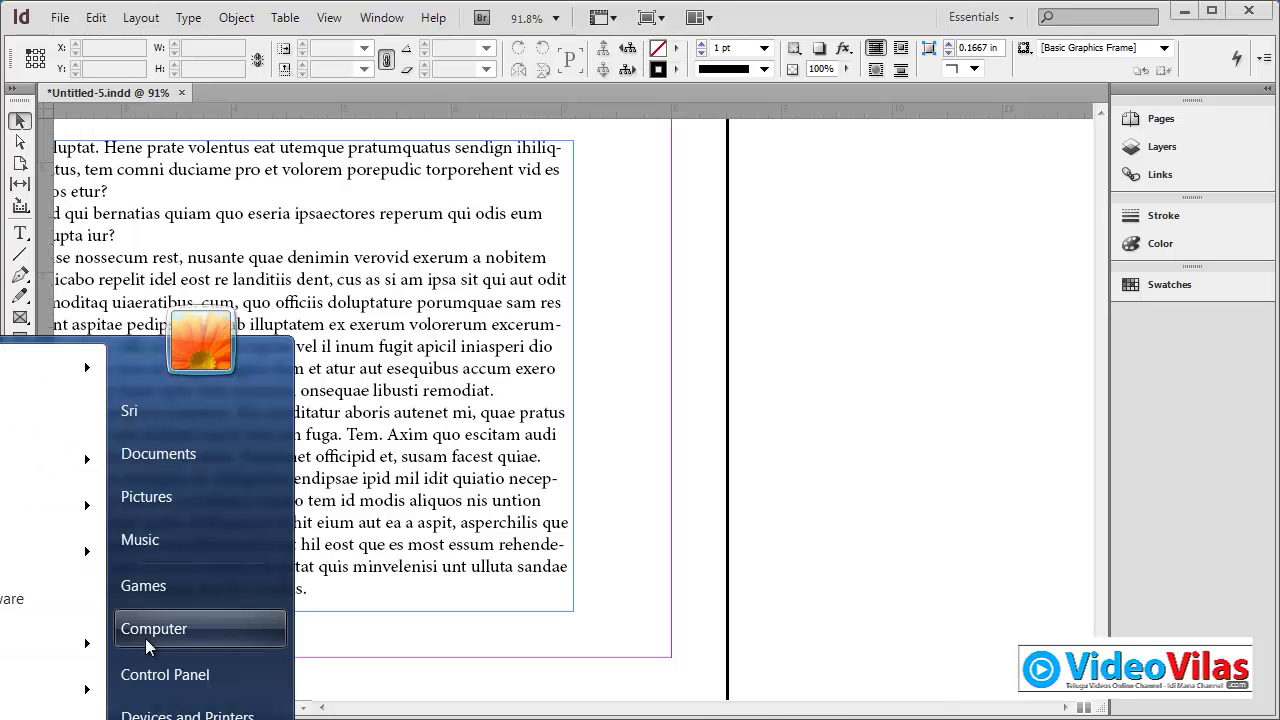
click(160, 622)
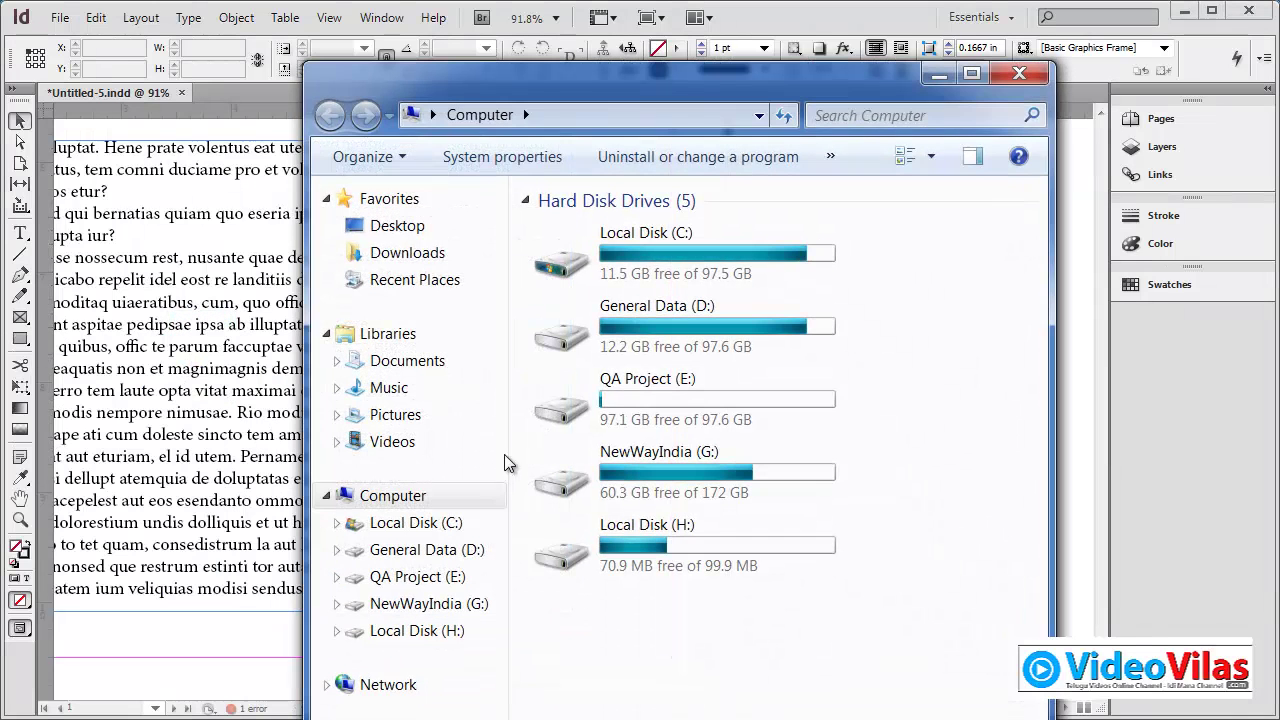
double_click(679, 318)
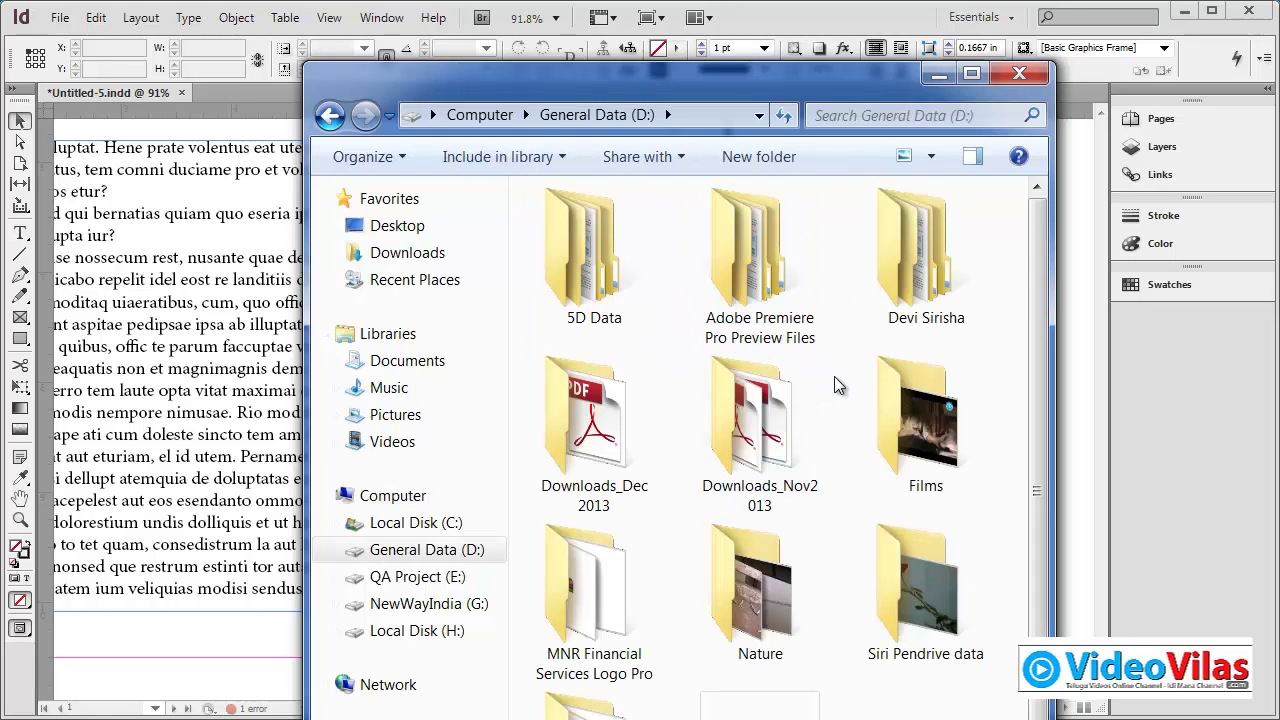
click(912, 588)
double_click(912, 578)
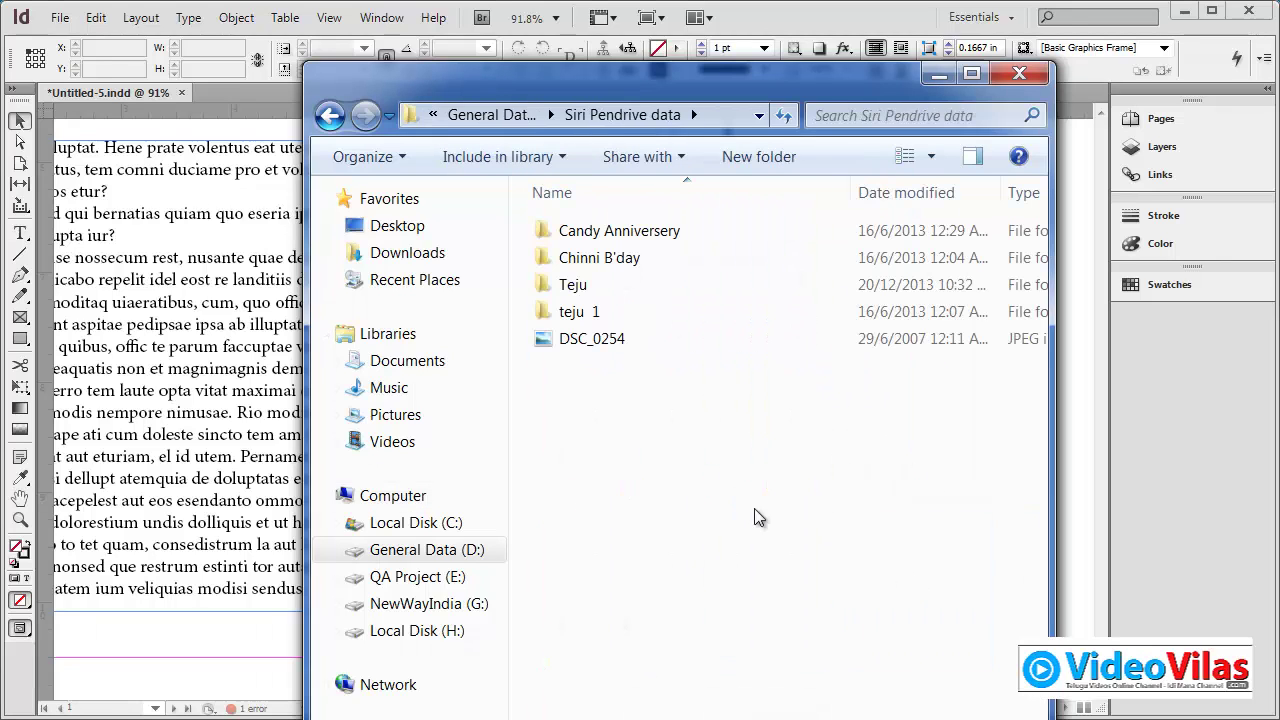
right_click(576, 338)
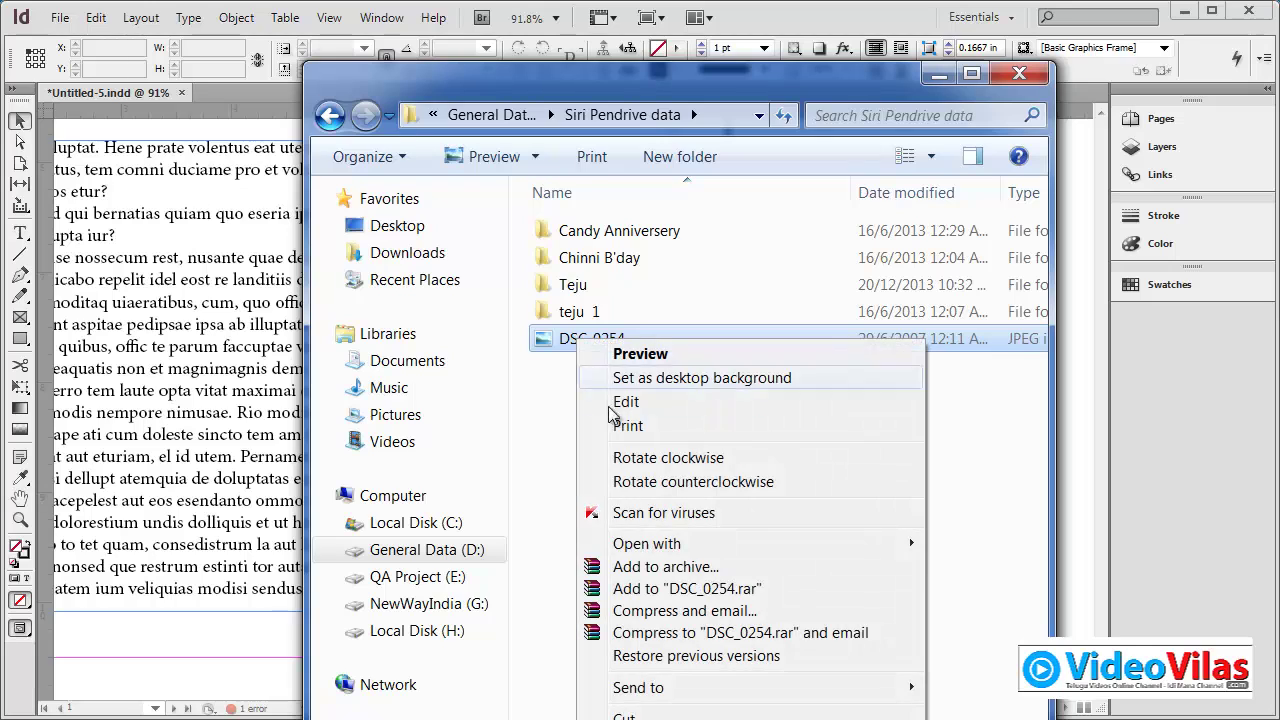
key(Escape)
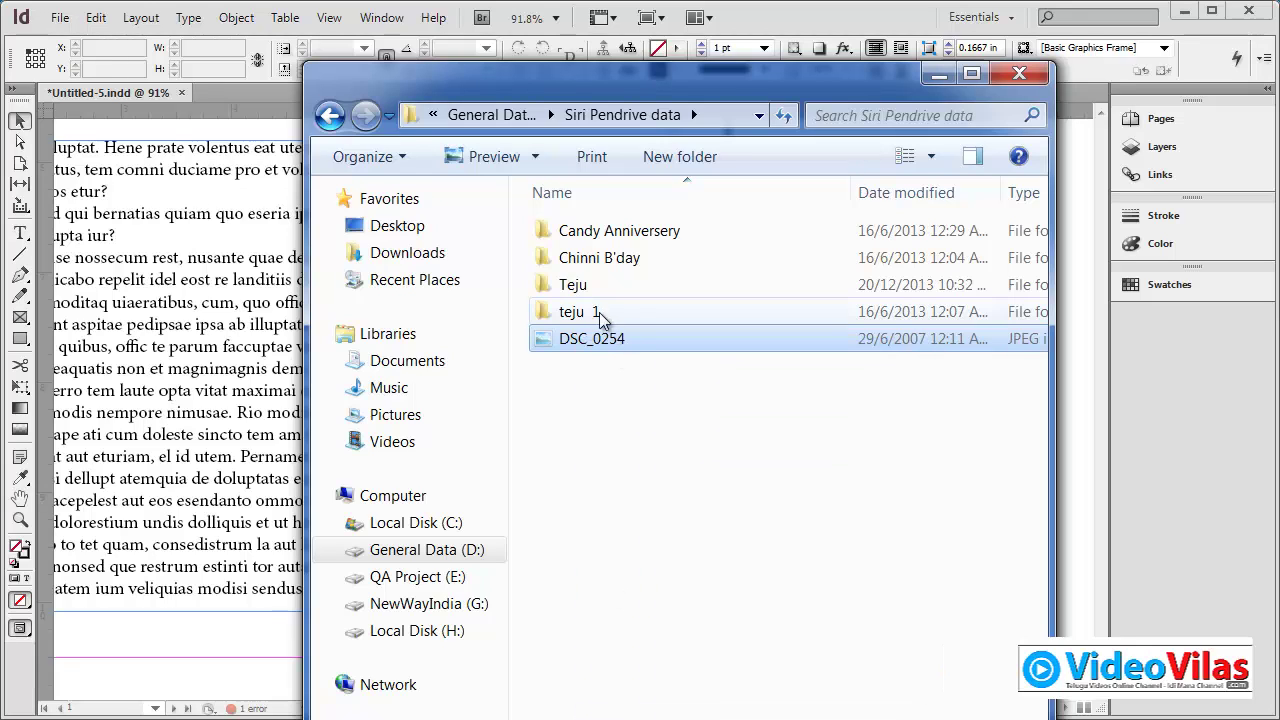
- Paste DSC_0254 into its original photo subfolder alongside the other DSC rose pictures, and close the file browser
double_click(573, 285)
scroll(1044, 551, down, 15)
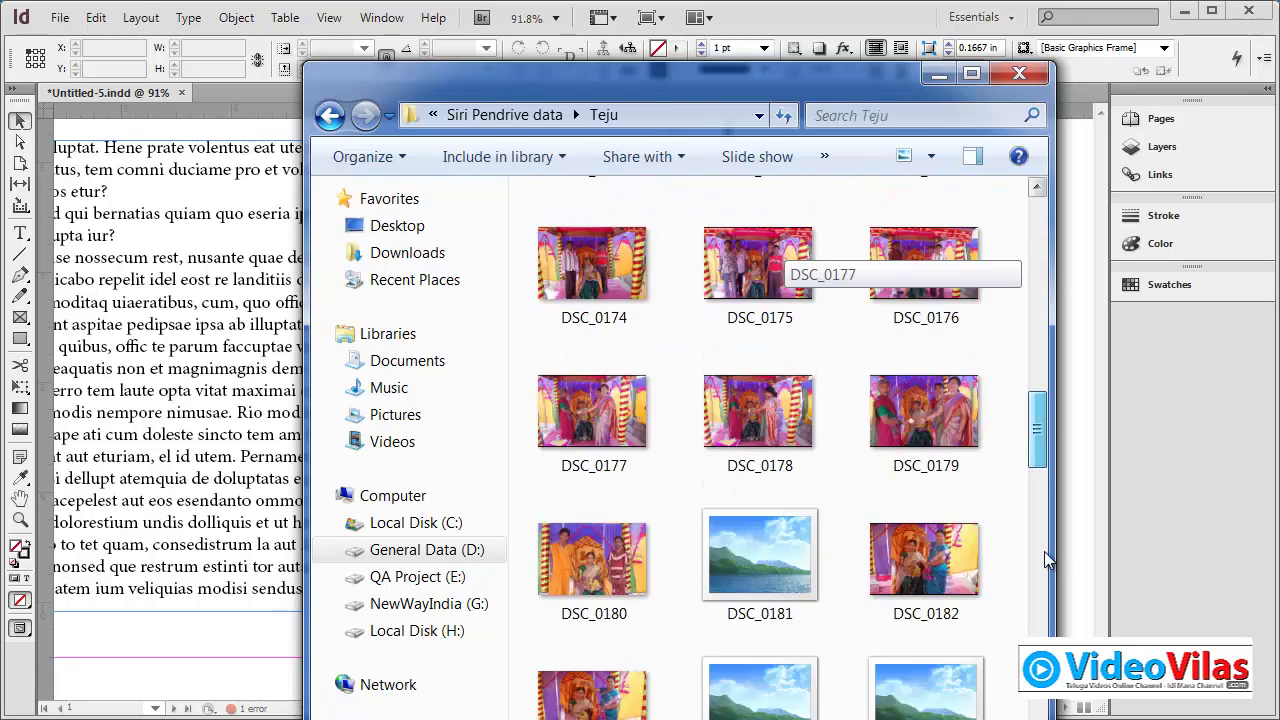
right_click(913, 462)
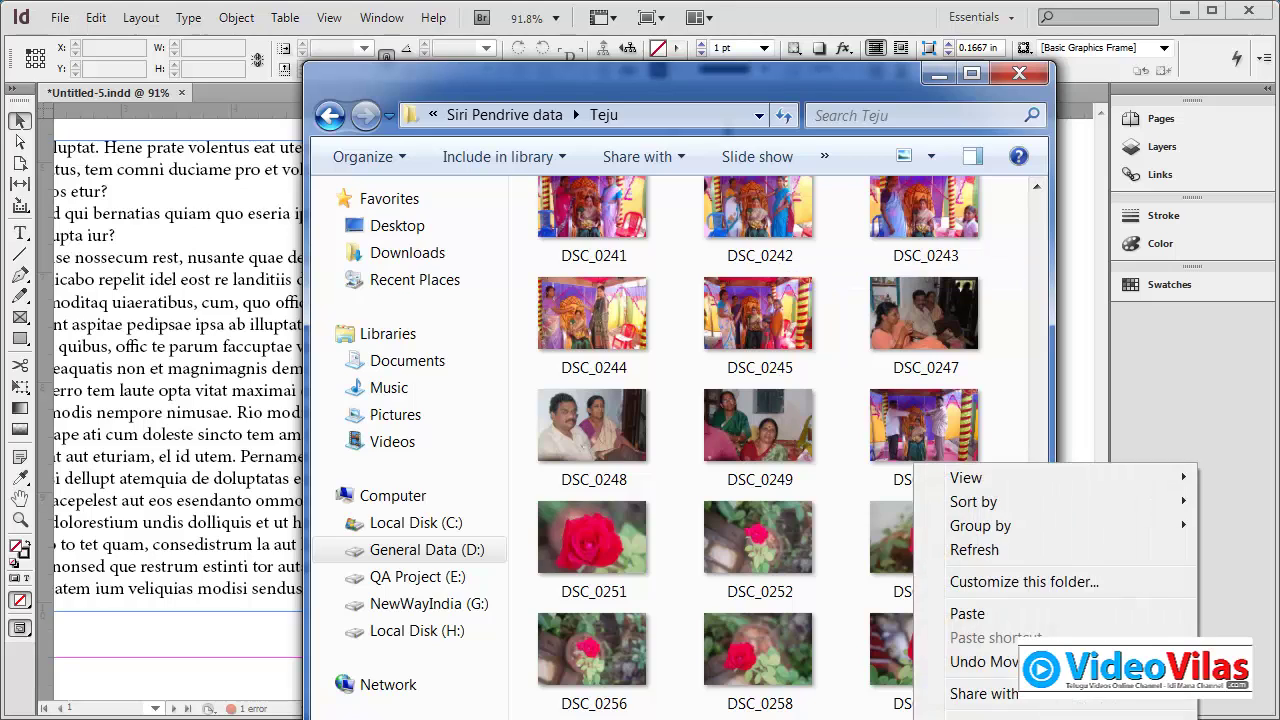
click(962, 613)
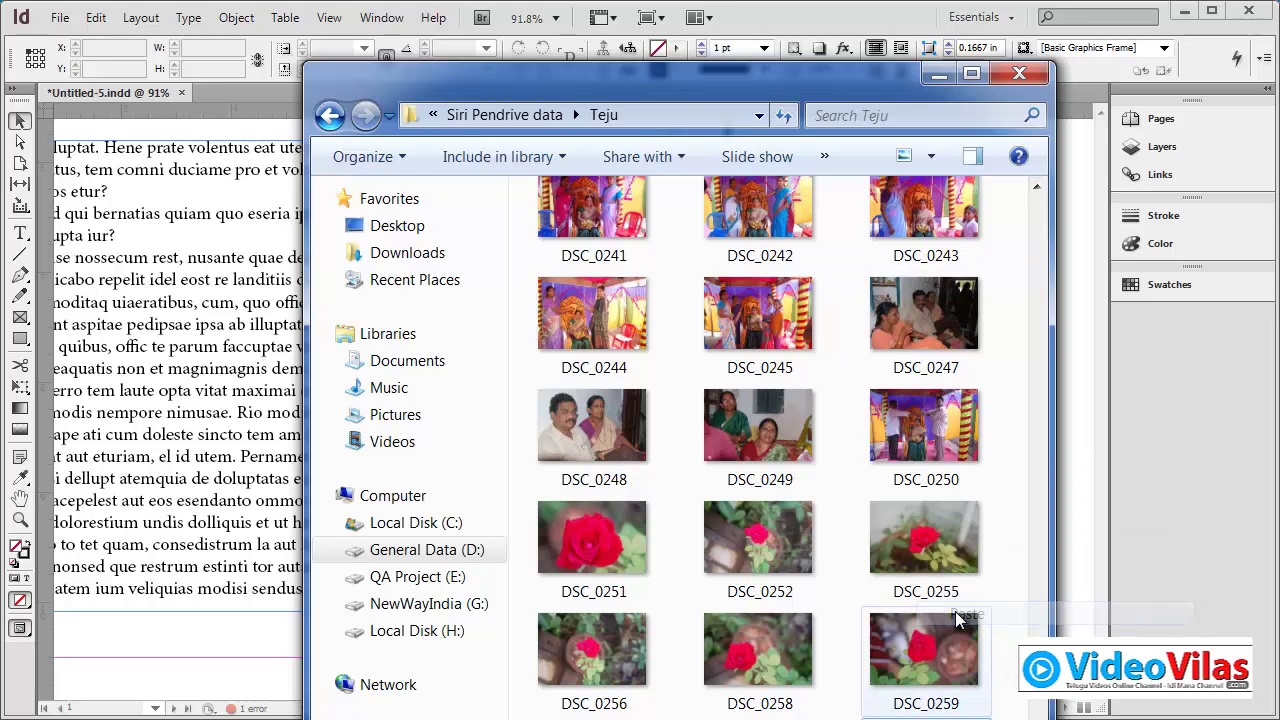
click(1019, 73)
- Close Untitled-5.indd without saving its changes, and reopen it from the recent items
click(181, 92)
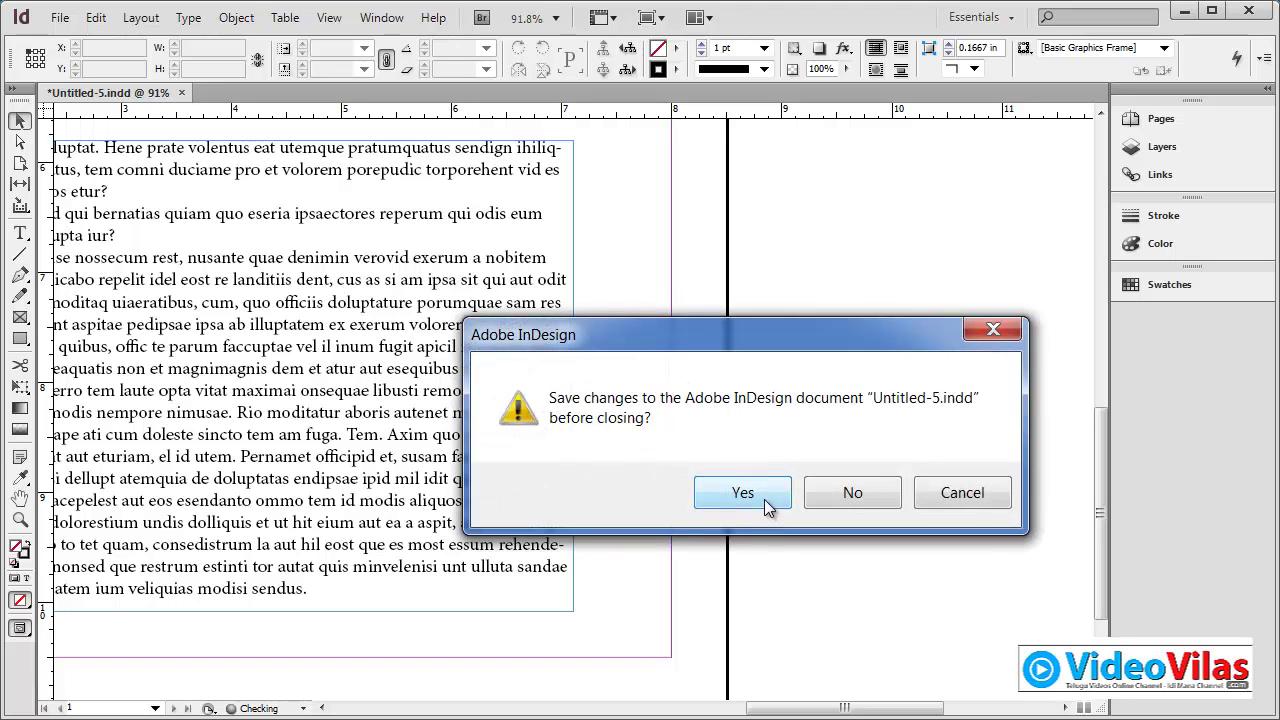
click(827, 494)
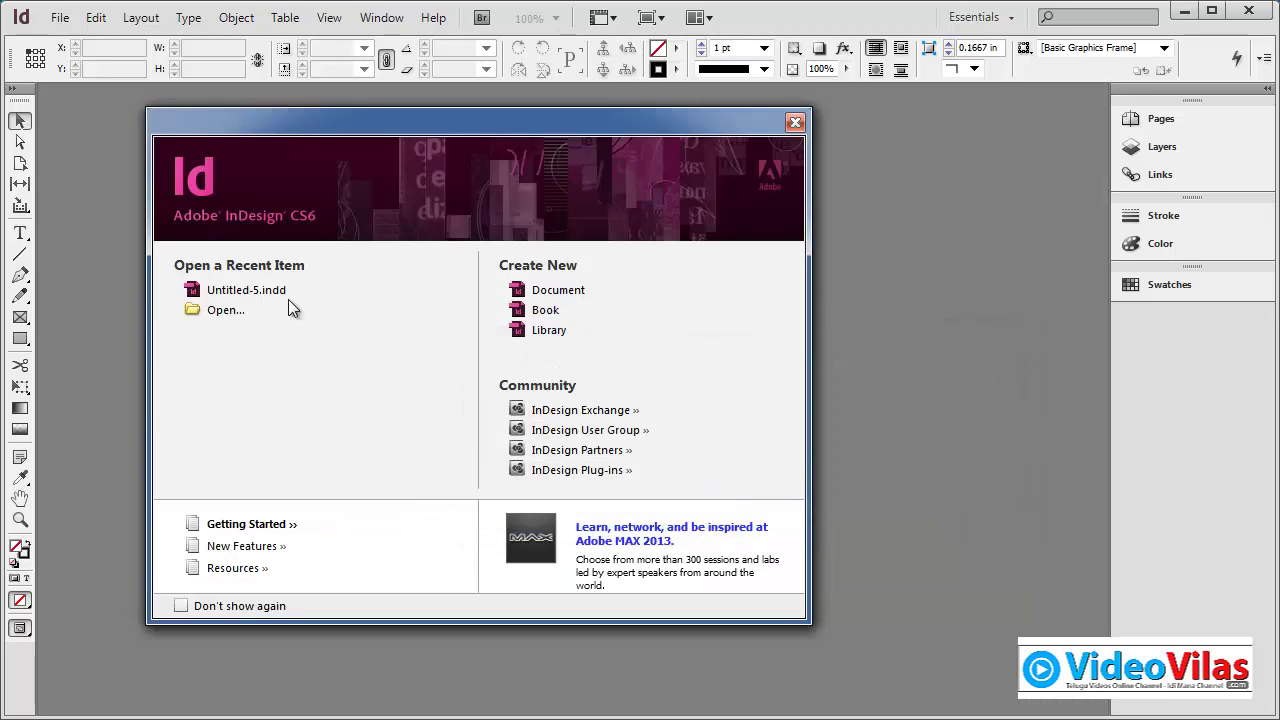
click(274, 289)
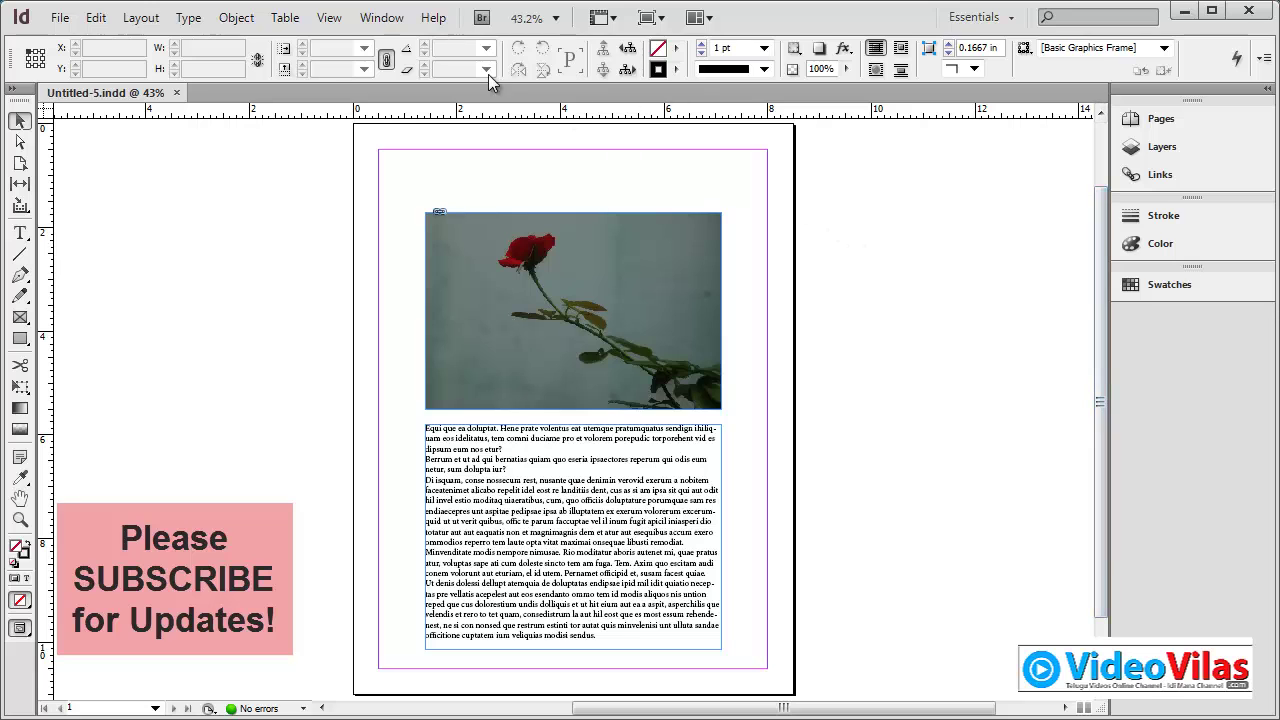
- Show the Preflight panel to check the reopened document for errors
click(379, 18)
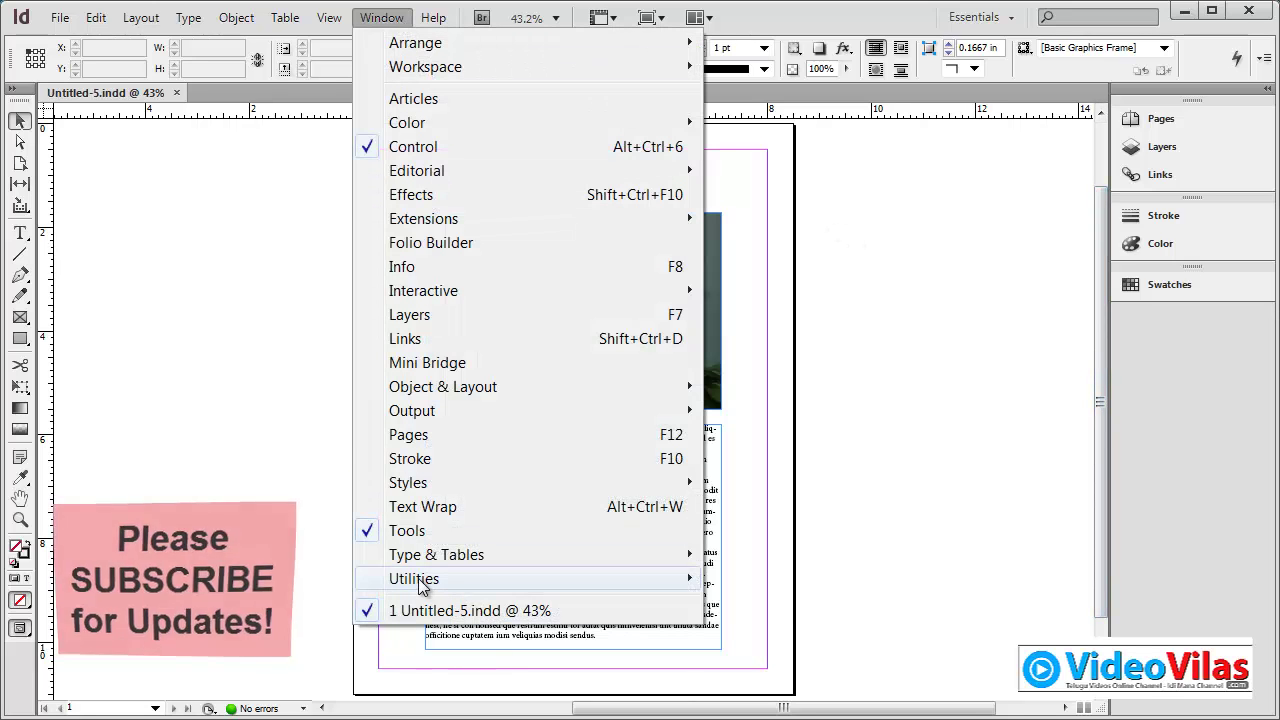
mouse_move(462, 410)
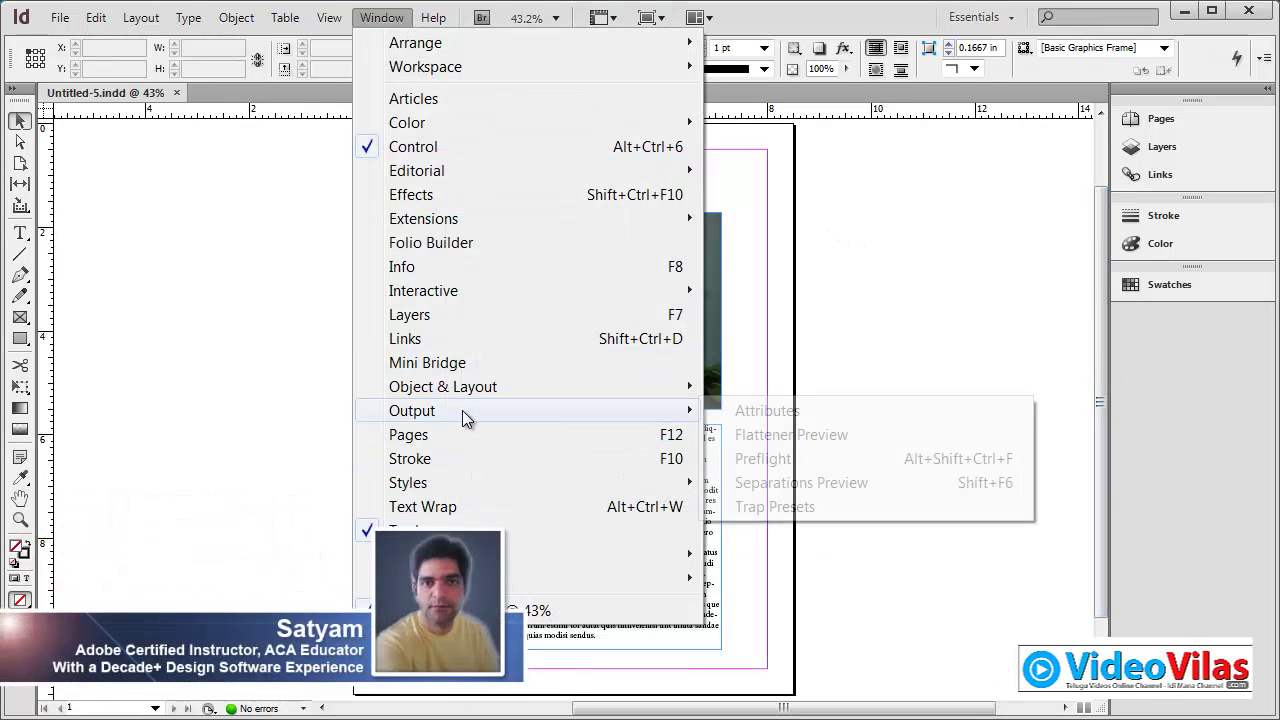
click(763, 459)
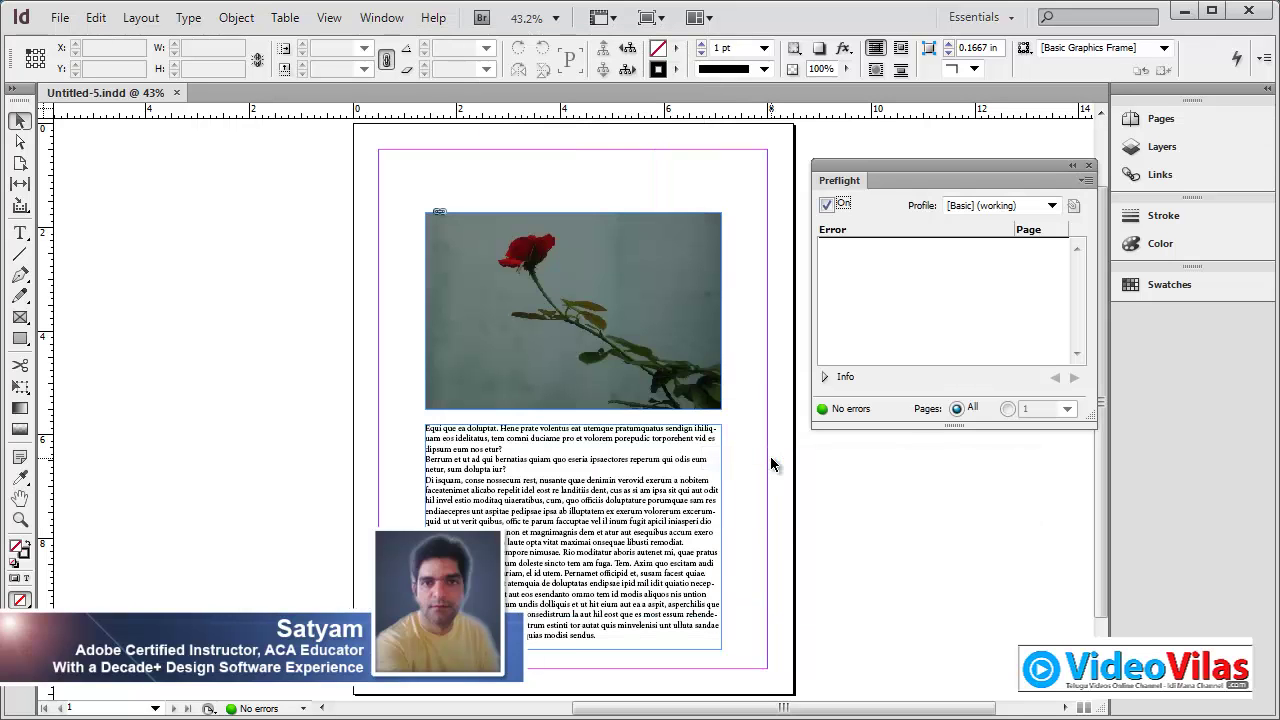